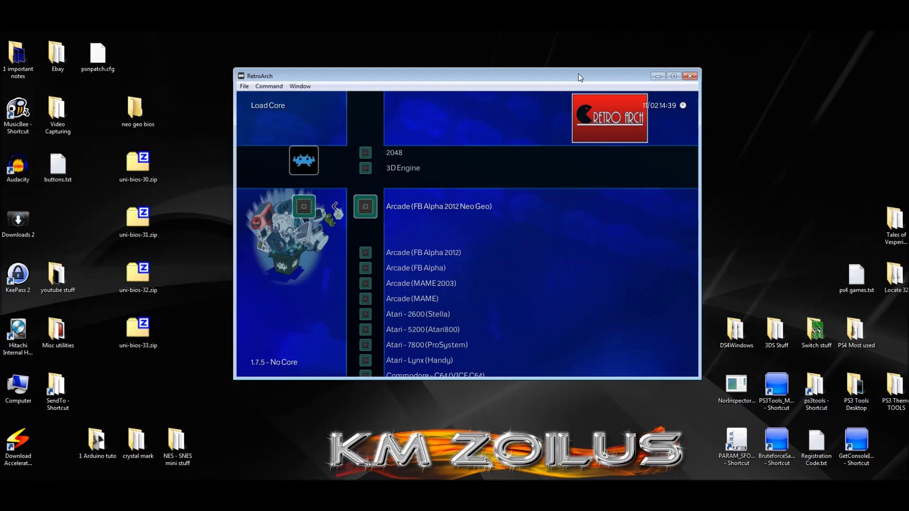
Look through the FB Alpha arcade cores in the core list, then return to the main menu.
{"action": "key", "text": "Down"}
{"action": "key", "text": "Down"}
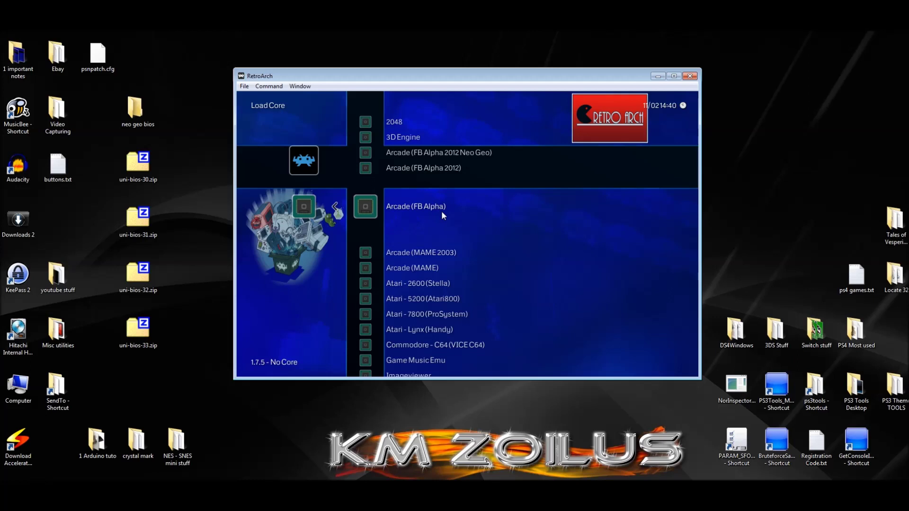
{"action": "key", "text": "Up"}
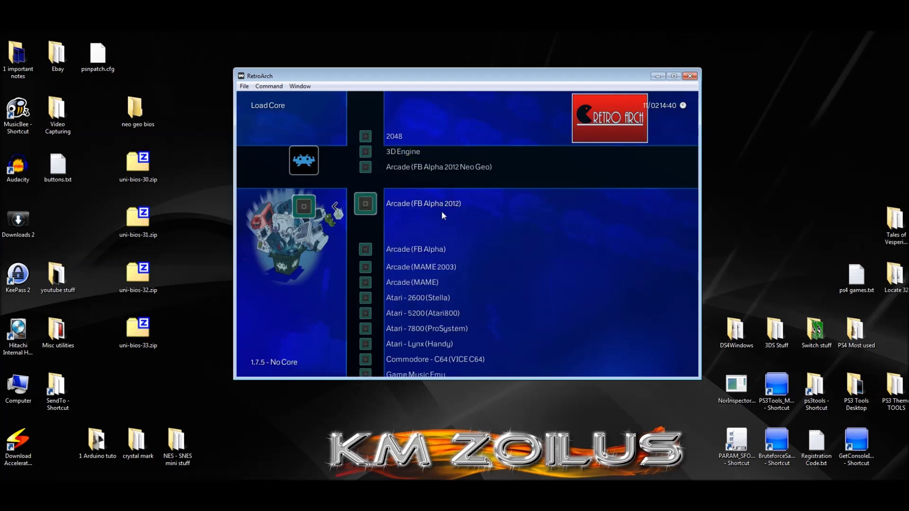
{"action": "key", "text": "Up"}
{"action": "key", "text": "Down"}
{"action": "key", "text": "Up"}
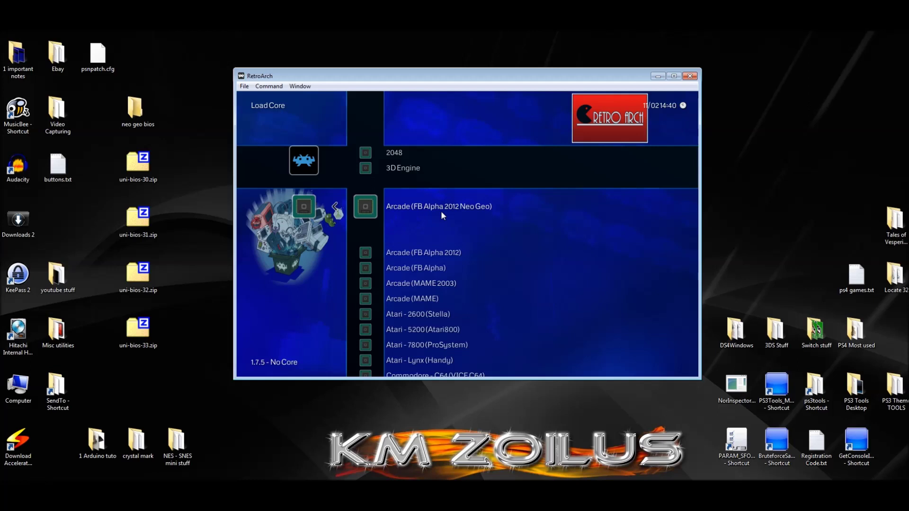
{"action": "key", "text": "Down"}
{"action": "key", "text": "Down"}
{"action": "key", "text": "Down"}
{"action": "key", "text": "Up"}
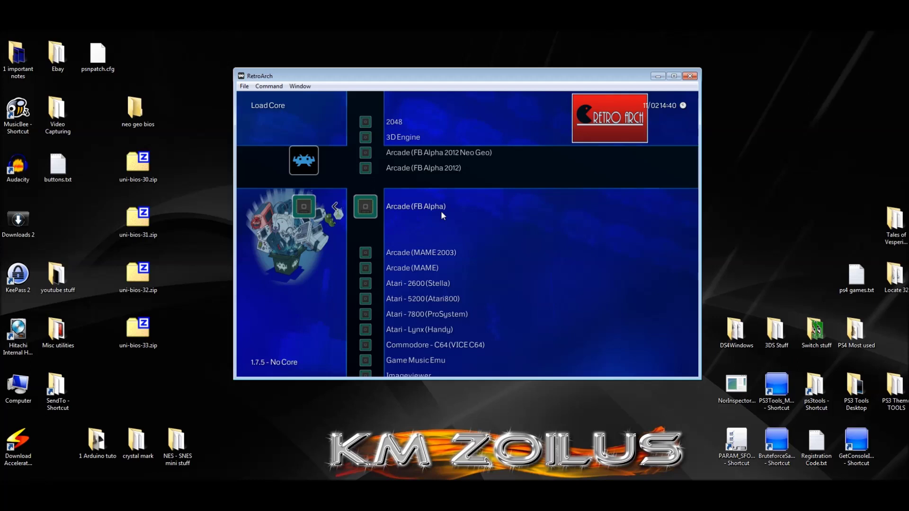
{"action": "key", "text": "BackSpace"}
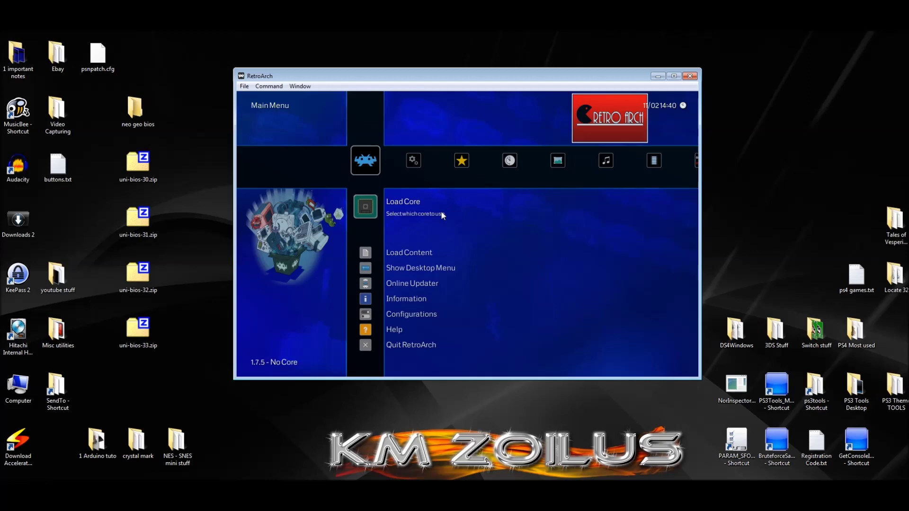
Go to the FB Alpha - Arcade Games playlist.
{"action": "key", "text": "Right"}
{"action": "key", "text": "Right"}
{"action": "key", "text": "Right"}
{"action": "key", "text": "Right"}
{"action": "key", "text": "Right"}
{"action": "key", "text": "Right"}
{"action": "key", "text": "Right"}
{"action": "key", "text": "Right"}
{"action": "key", "text": "Right"}
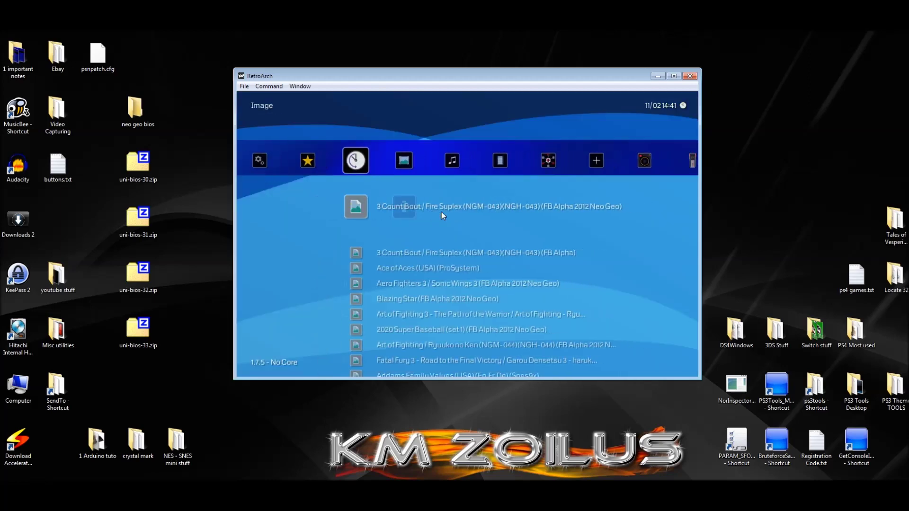
{"action": "key", "text": "Right"}
{"action": "key", "text": "Right"}
{"action": "key", "text": "Right"}
{"action": "key", "text": "Right"}
{"action": "key", "text": "Right"}
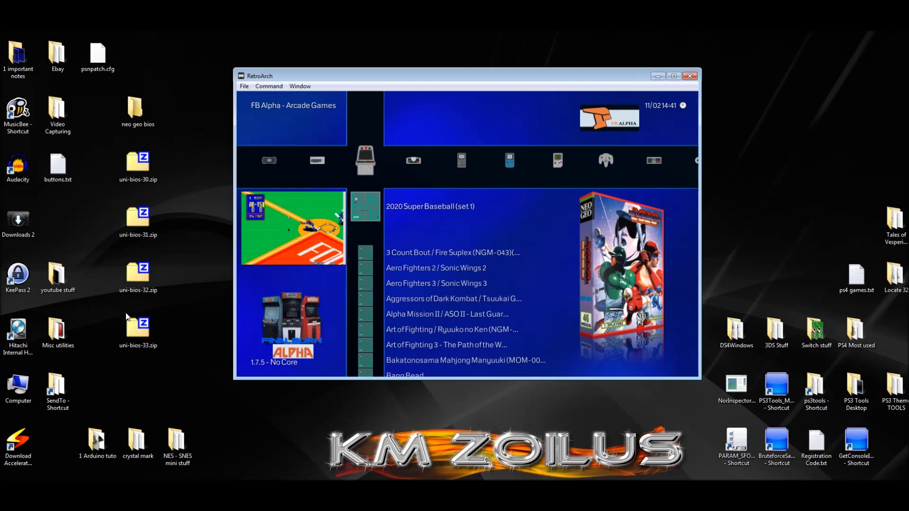
Run 3 Count Bout / Fire Suplex from the FB Alpha - Arcade Games playlist.
{"action": "key", "text": "Down"}
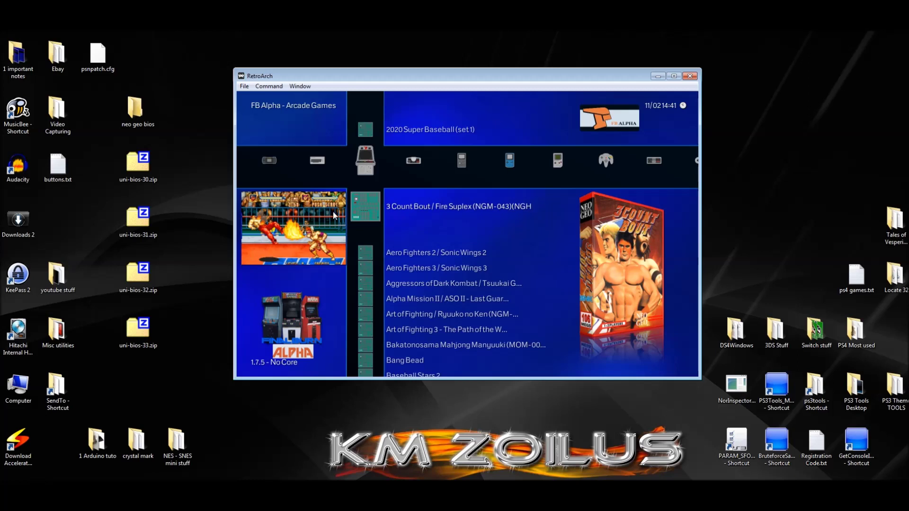
{"action": "left_click", "coordinate": [425, 208]}
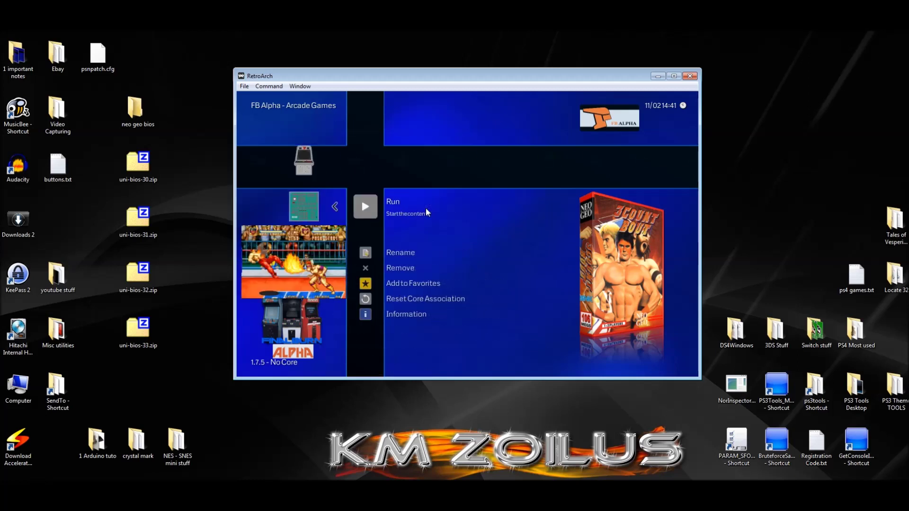
{"action": "left_click", "coordinate": [425, 208]}
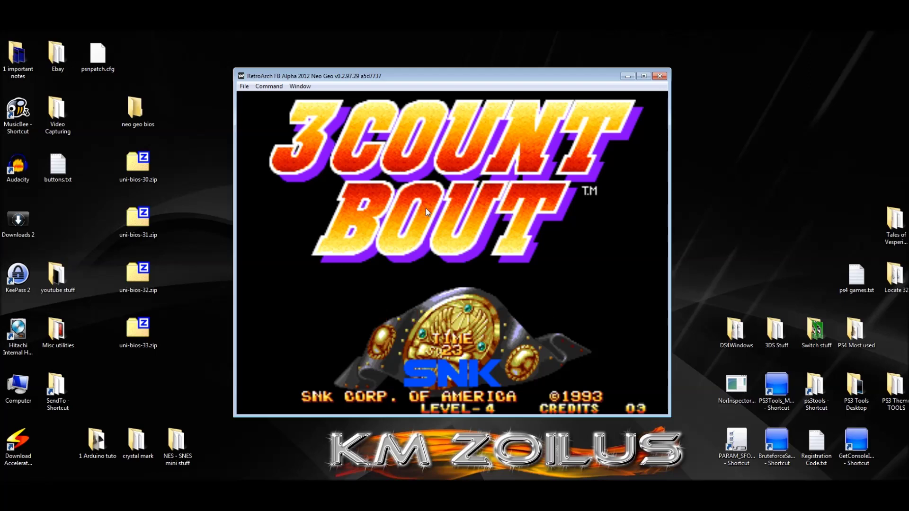
Open the options for the running 3 Count Bout game.
{"action": "key", "text": "F1"}
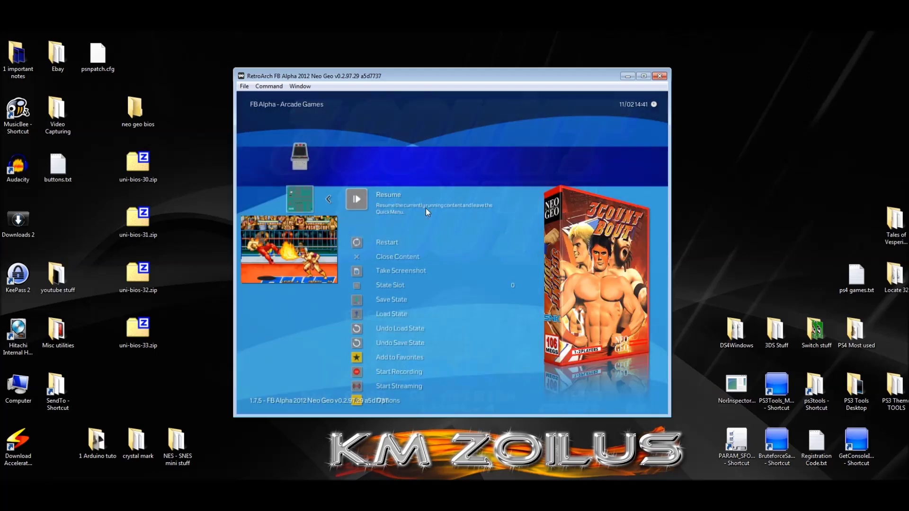
{"action": "key", "text": "Down"}
{"action": "key", "text": "Down"}
{"action": "key", "text": "Down"}
{"action": "key", "text": "Down"}
{"action": "key", "text": "Down"}
{"action": "key", "text": "Down"}
{"action": "key", "text": "Down"}
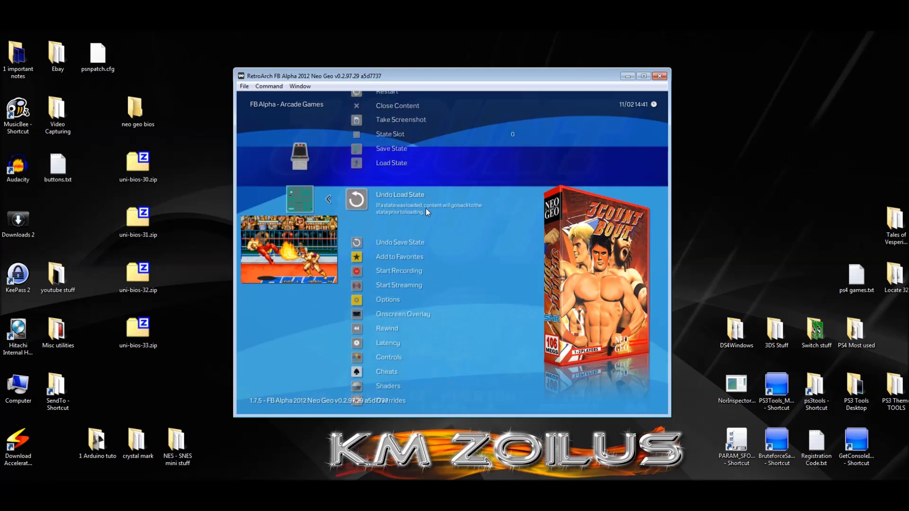
{"action": "key", "text": "Down"}
{"action": "key", "text": "Down"}
{"action": "key", "text": "Down"}
{"action": "key", "text": "Down"}
{"action": "key", "text": "Down"}
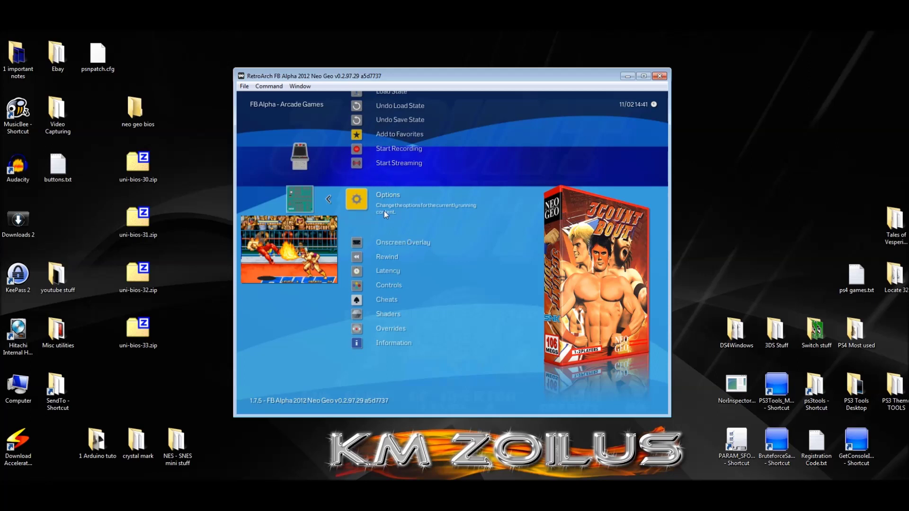
{"action": "key", "text": "Return"}
Set the Neo Geo mode to UNIBIOS.
{"action": "key", "text": "Down"}
{"action": "key", "text": "Down"}
{"action": "key", "text": "Down"}
{"action": "key", "text": "Down"}
{"action": "key", "text": "Down"}
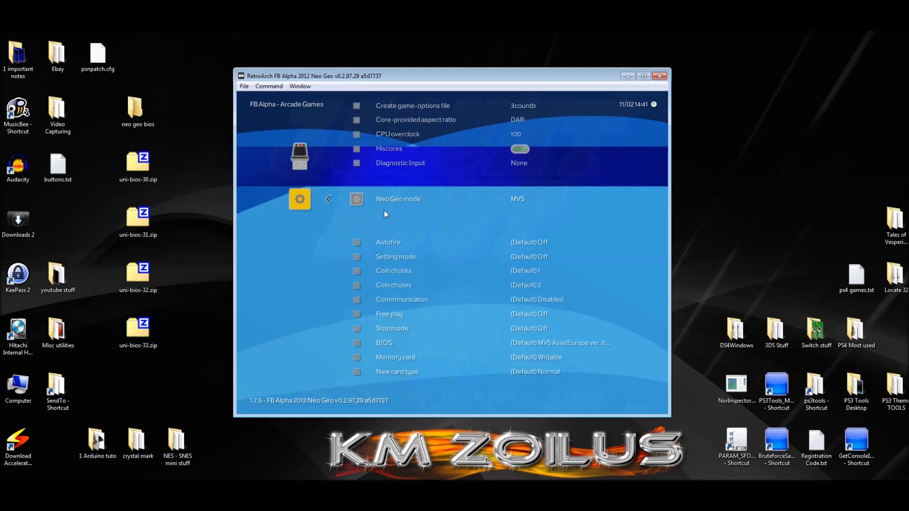
{"action": "key", "text": "Right"}
{"action": "key", "text": "Right"}
Set the BIOS option to Universe BIOS ver. 3.0.
{"action": "key", "text": "Down"}
{"action": "key", "text": "Down"}
{"action": "key", "text": "Down"}
{"action": "key", "text": "Down"}
{"action": "key", "text": "Down"}
{"action": "key", "text": "Down"}
{"action": "key", "text": "Down"}
{"action": "key", "text": "Down"}
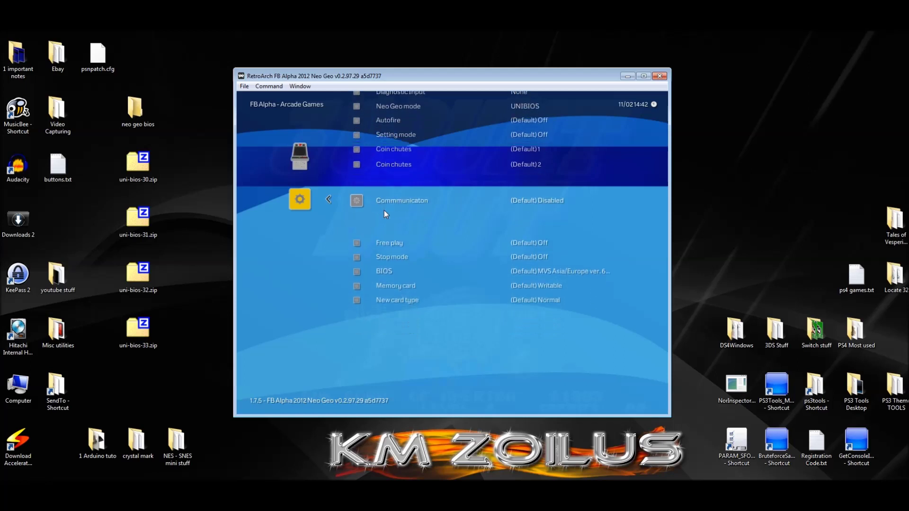
{"action": "key", "text": "Right"}
{"action": "key", "text": "Right"}
{"action": "key", "text": "Right"}
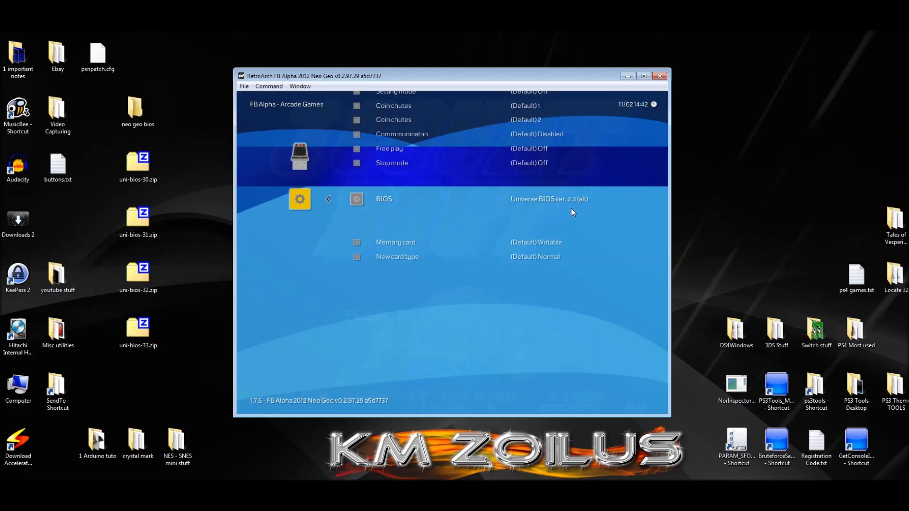
{"action": "key", "text": "Right"}
{"action": "key", "text": "Left"}
{"action": "key", "text": "Right"}
{"action": "key", "text": "Left"}
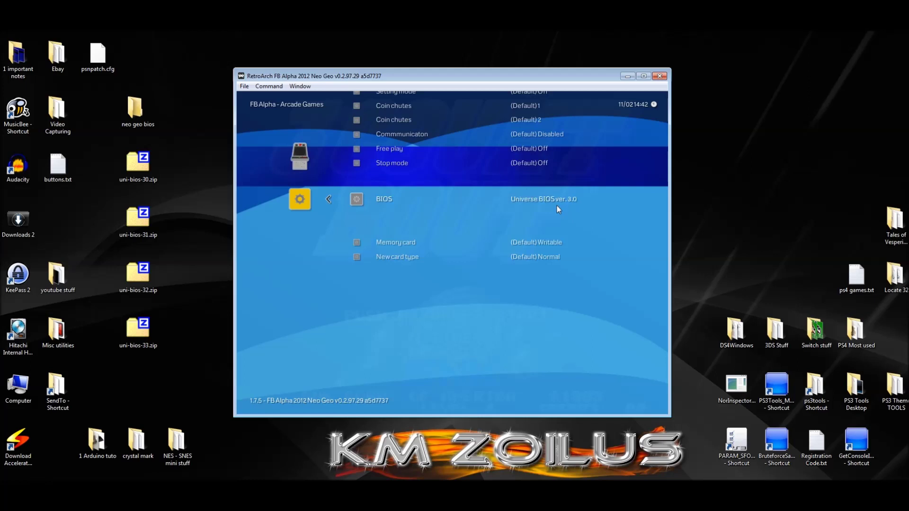
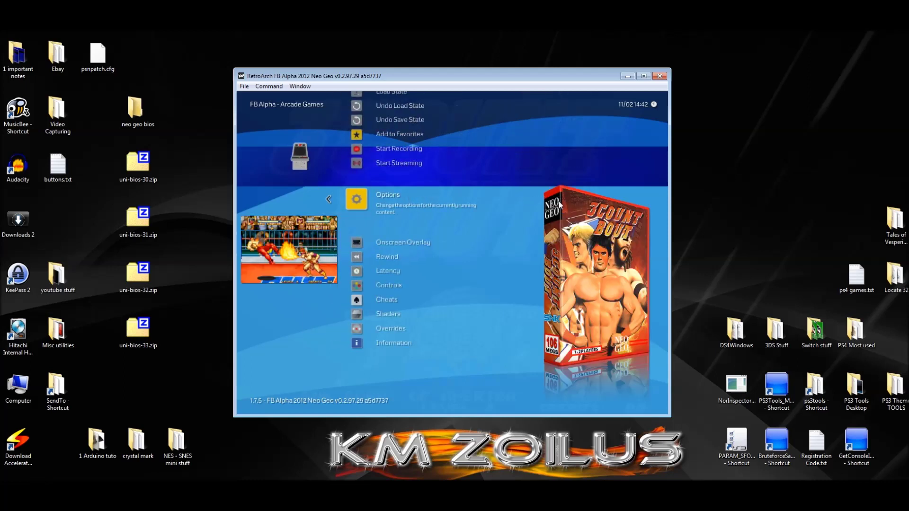
Close the running content and run 3 Count Bout again with the changed options.
{"action": "key", "text": "Up"}
{"action": "key", "text": "Return"}
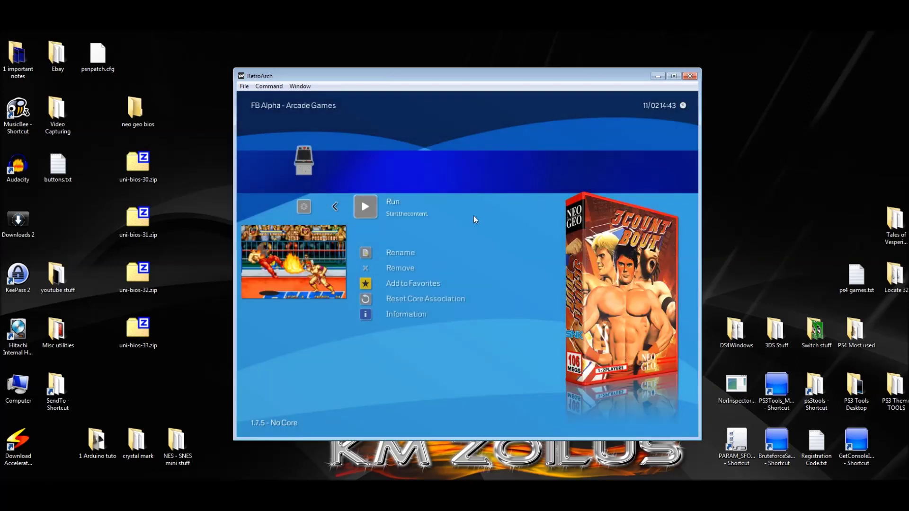
{"action": "key", "text": "Return"}
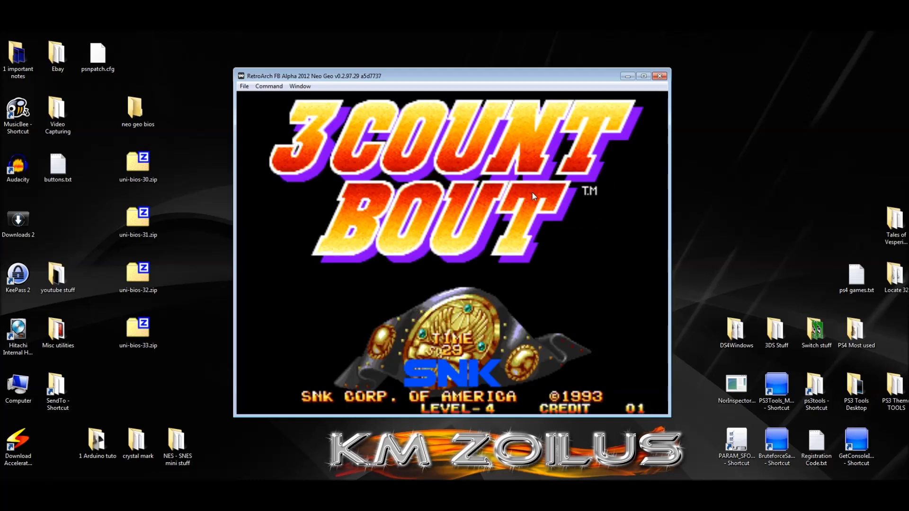
Close the running 3 Count Bout game and go back to the FB Alpha - Arcade Games list.
{"action": "key", "text": "F1"}
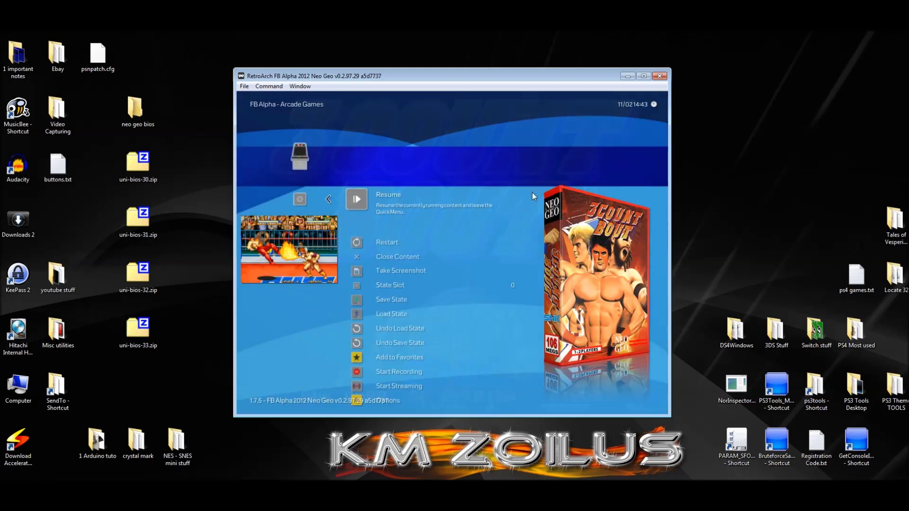
{"action": "key", "text": "Down"}
{"action": "key", "text": "Down"}
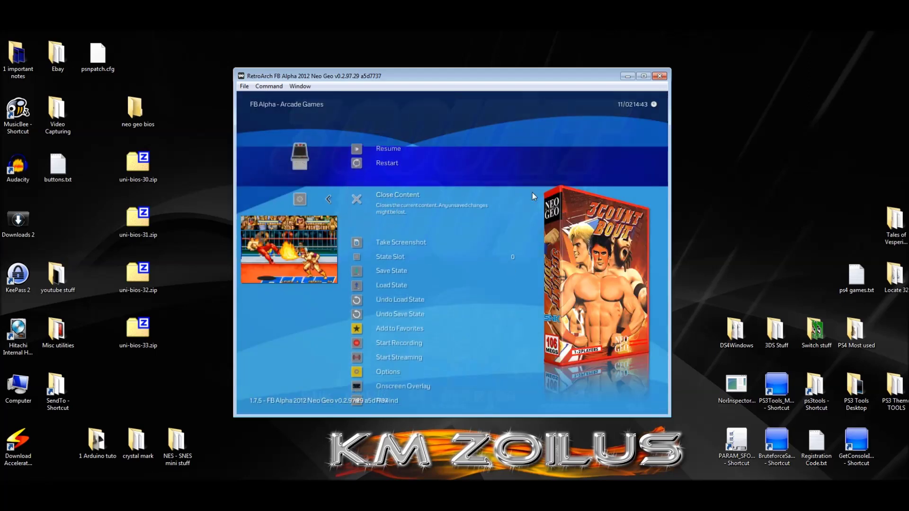
{"action": "key", "text": "Return"}
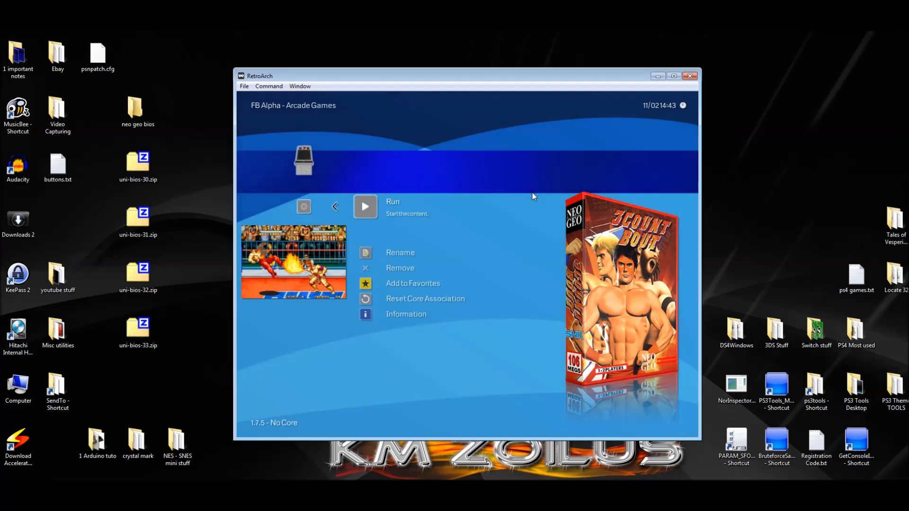
{"action": "key", "text": "BackSpace"}
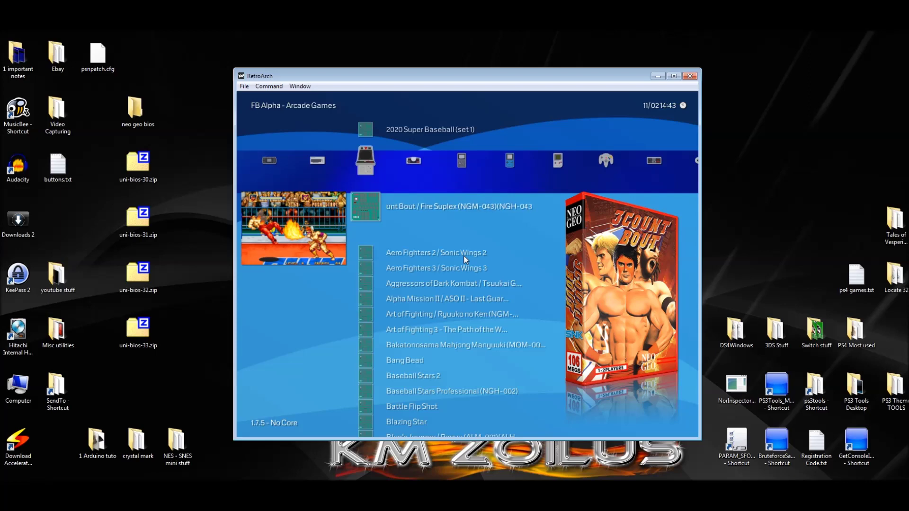
Return from the FB Alpha - Arcade Games playlist to the main menu.
{"action": "key", "text": "Left"}
{"action": "key", "text": "Left"}
{"action": "key", "text": "Left"}
{"action": "key", "text": "Left"}
{"action": "key", "text": "Left"}
{"action": "key", "text": "Left"}
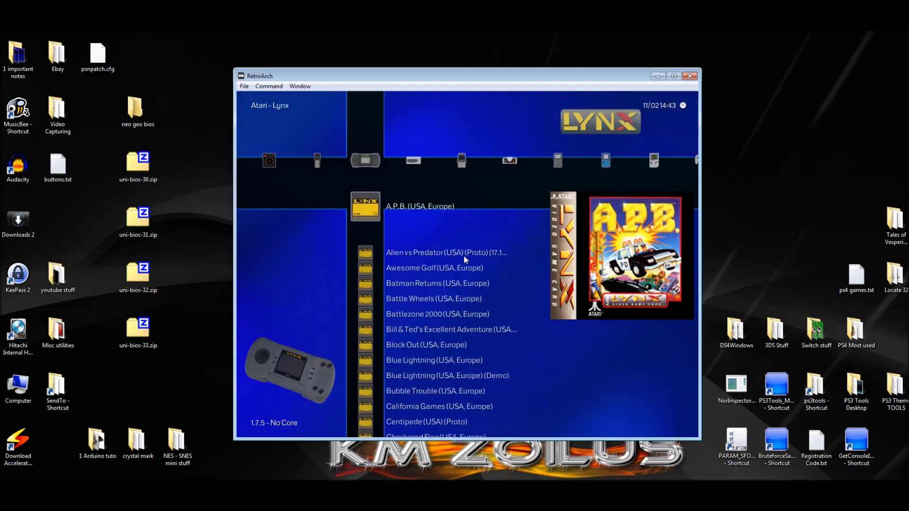
{"action": "key", "text": "Left"}
{"action": "key", "text": "Left"}
{"action": "key", "text": "Left"}
{"action": "key", "text": "Left"}
{"action": "key", "text": "Left"}
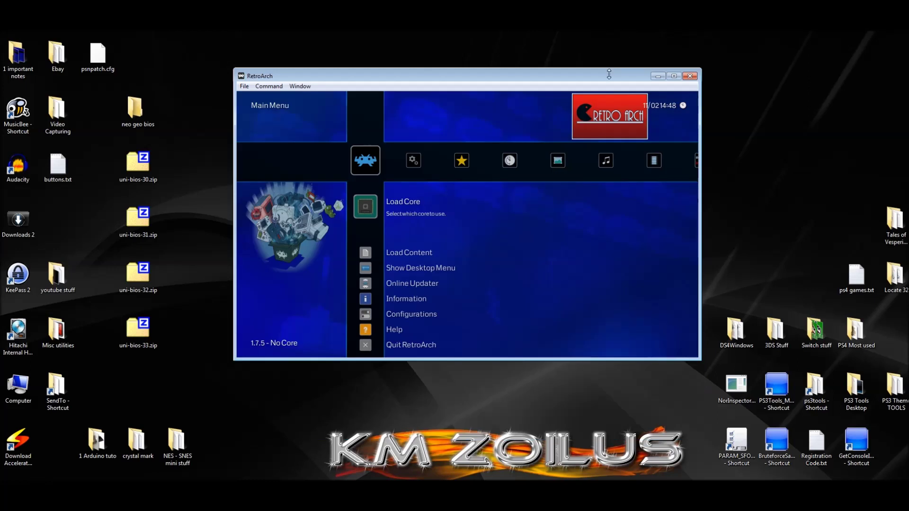
Start loading content and open the E:\ drive.
{"action": "key", "text": "Down"}
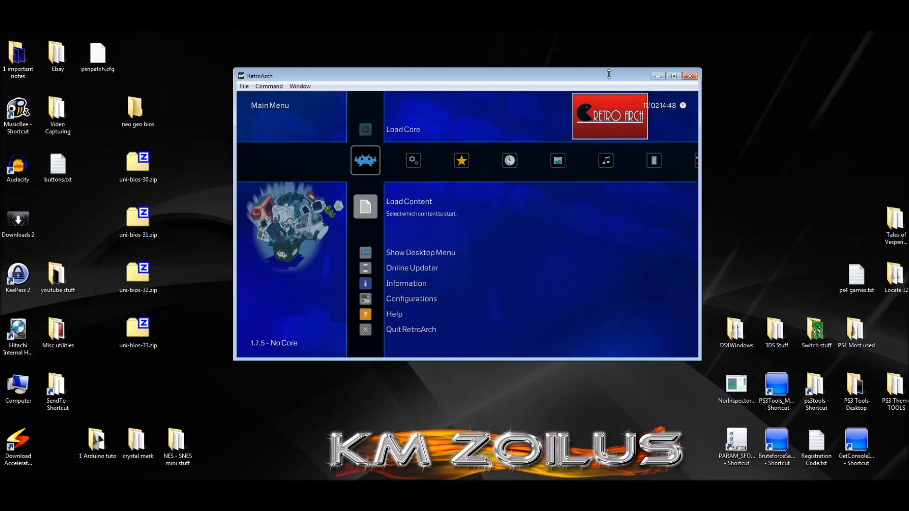
{"action": "key", "text": "Return"}
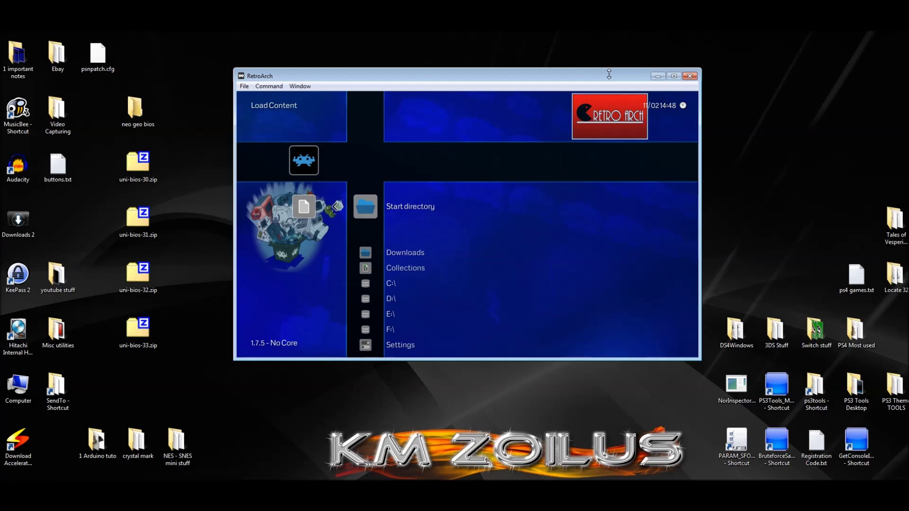
{"action": "key", "text": "Down"}
{"action": "key", "text": "Down"}
{"action": "key", "text": "Down"}
{"action": "key", "text": "Down"}
{"action": "key", "text": "Down"}
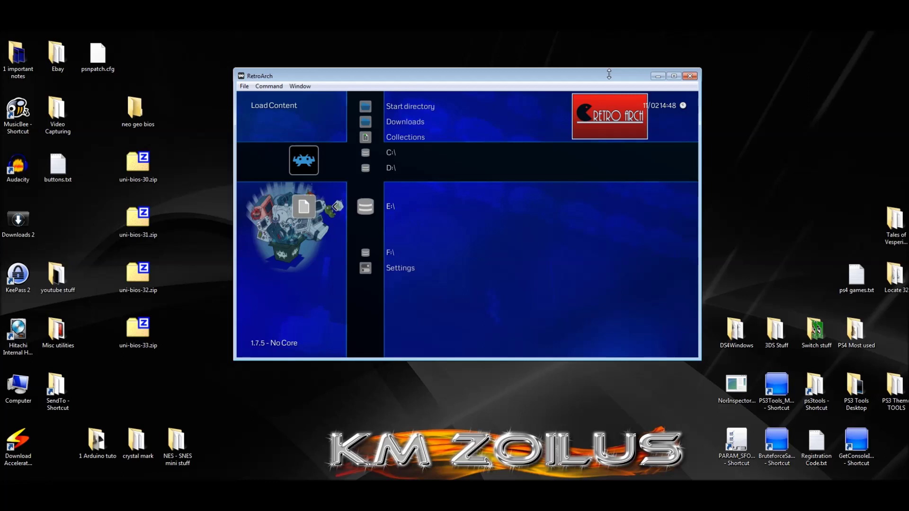
{"action": "key", "text": "Return"}
Browse through "1A - MAME & Emulator - ROMS -stuff" and "1 Roms RetroArch and SNES minis" to the roms folder.
{"action": "key", "text": "Down"}
{"action": "key", "text": "Down"}
{"action": "key", "text": "Down"}
{"action": "key", "text": "Down"}
{"action": "key", "text": "Down"}
{"action": "key", "text": "Down"}
{"action": "key", "text": "Down"}
{"action": "key", "text": "Return"}
{"action": "key", "text": "Down"}
{"action": "key", "text": "Down"}
{"action": "key", "text": "Down"}
{"action": "key", "text": "Down"}
{"action": "key", "text": "Down"}
{"action": "key", "text": "Return"}
{"action": "key", "text": "Down"}
{"action": "key", "text": "Return"}
Open the FB Alpha - Arcade Games folder inside the roms folder.
{"action": "key", "text": "Down"}
{"action": "key", "text": "Down"}
{"action": "key", "text": "Down"}
{"action": "key", "text": "Down"}
{"action": "key", "text": "Down"}
{"action": "key", "text": "Down"}
{"action": "key", "text": "Down"}
{"action": "key", "text": "Up"}
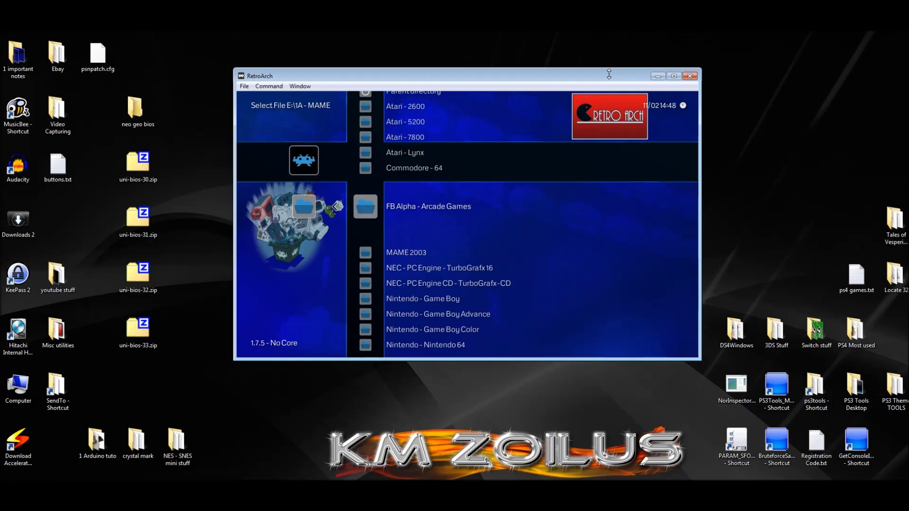
{"action": "key", "text": "Return"}
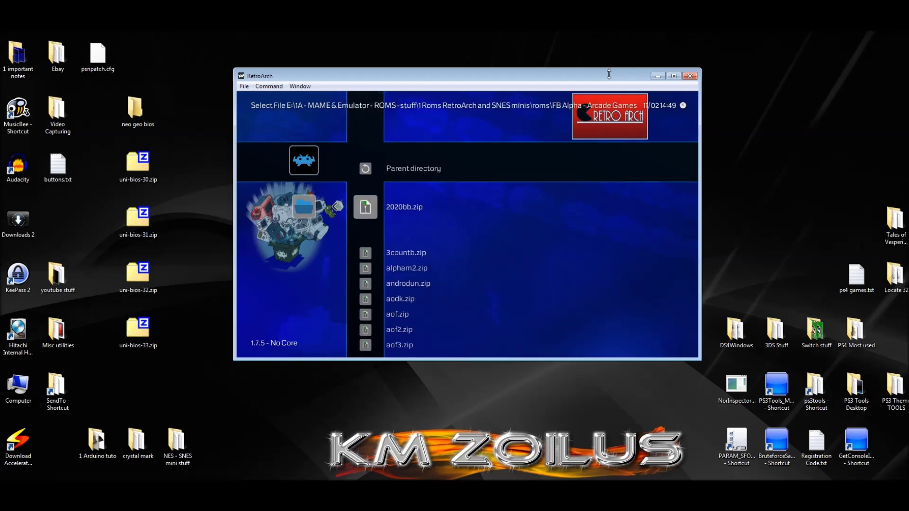
Load 3countb.zip and run it with the Arcade (FB Alpha) core.
{"action": "key", "text": "Down"}
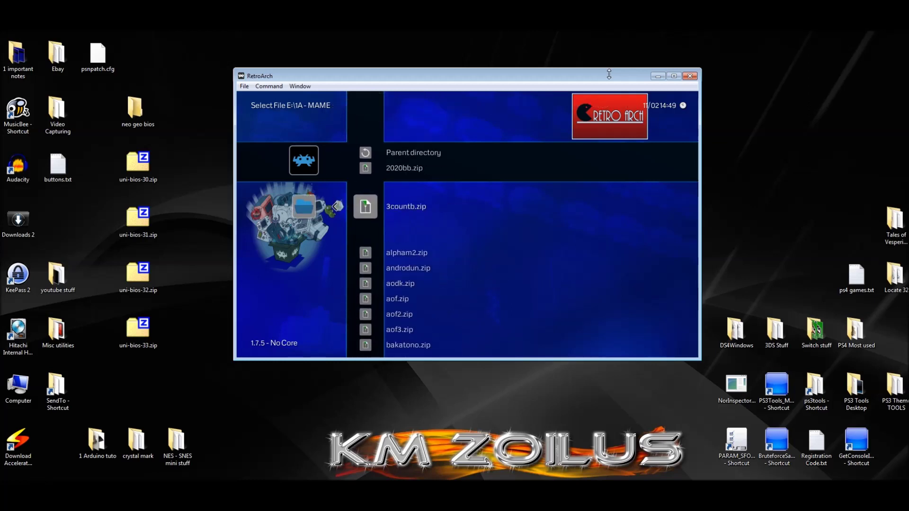
{"action": "key", "text": "Return"}
{"action": "key", "text": "Down"}
{"action": "key", "text": "Return"}
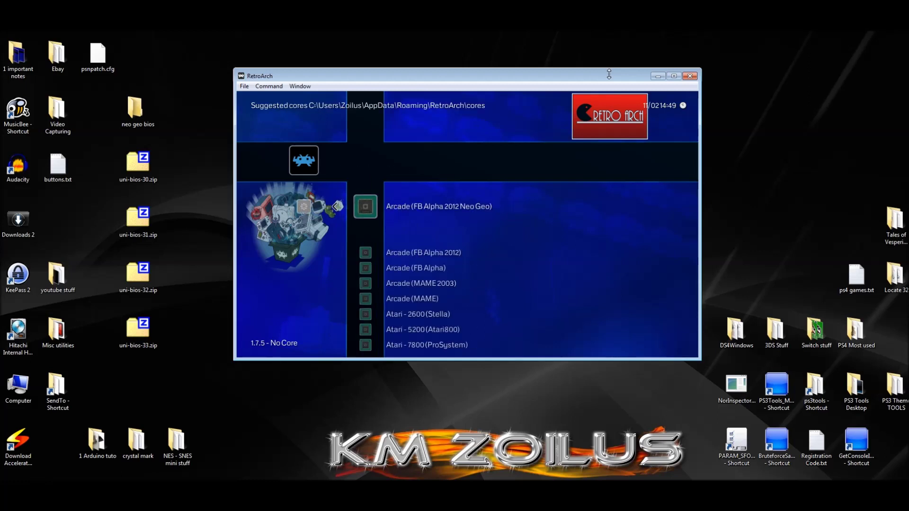
{"action": "key", "text": "Down"}
{"action": "key", "text": "Down"}
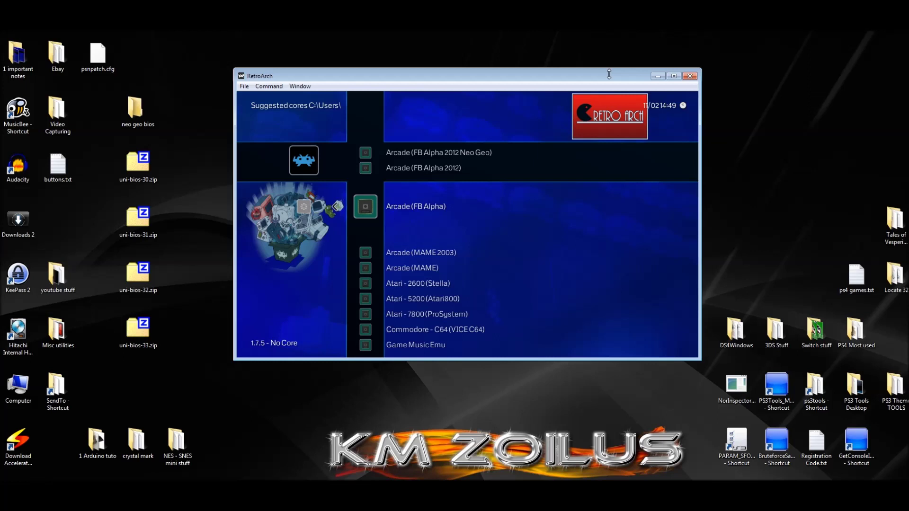
{"action": "key", "text": "Return"}
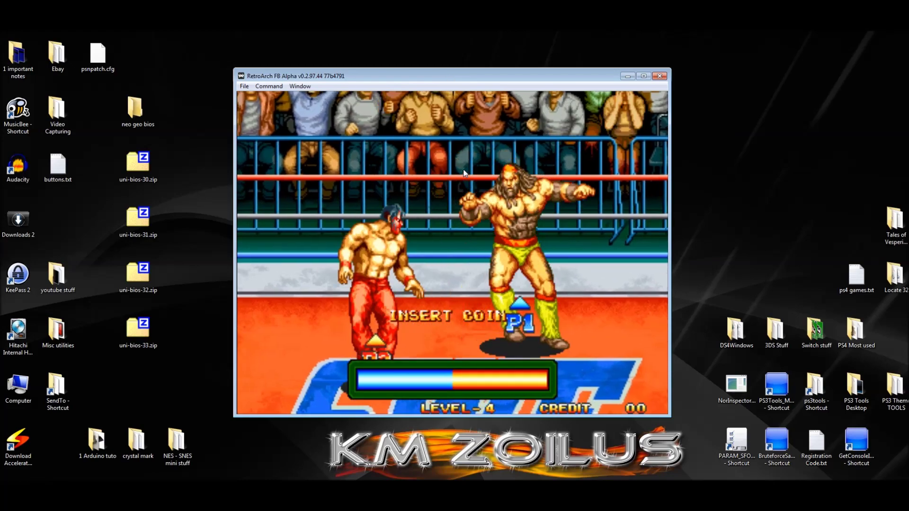
Bring up the quick menu of the running 3 Count Bout game and open its Options.
{"action": "key", "text": "F1"}
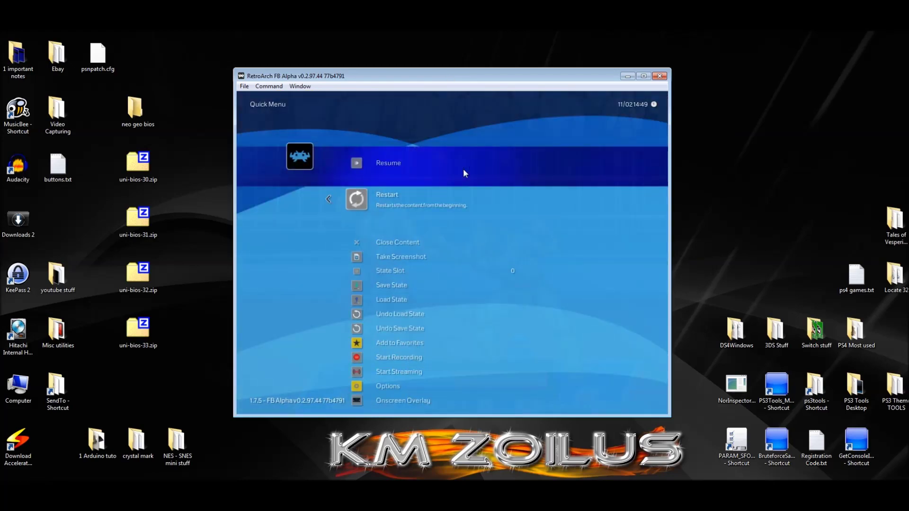
{"action": "key", "text": "Down"}
{"action": "key", "text": "Down"}
{"action": "key", "text": "Down"}
{"action": "key", "text": "Down"}
{"action": "key", "text": "Down"}
{"action": "key", "text": "Down"}
{"action": "key", "text": "Down"}
{"action": "key", "text": "Down"}
{"action": "key", "text": "Down"}
{"action": "key", "text": "Down"}
{"action": "key", "text": "Down"}
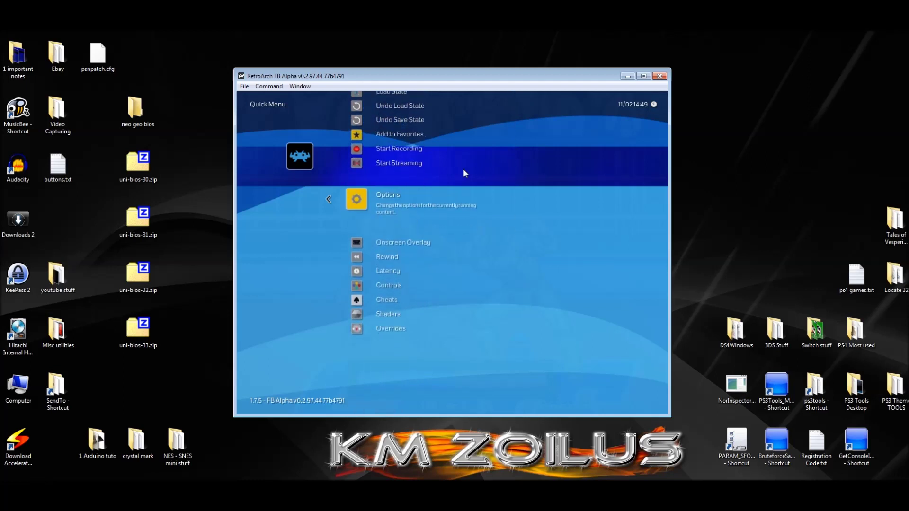
{"action": "key", "text": "Return"}
Set Force Neo Geo mode (if available) to UNIBIOS.
{"action": "key", "text": "Down"}
{"action": "key", "text": "Down"}
{"action": "key", "text": "Down"}
{"action": "key", "text": "Down"}
{"action": "key", "text": "Down"}
{"action": "key", "text": "Down"}
{"action": "key", "text": "Down"}
{"action": "key", "text": "Down"}
{"action": "key", "text": "Down"}
{"action": "key", "text": "Down"}
{"action": "key", "text": "Down"}
{"action": "key", "text": "Down"}
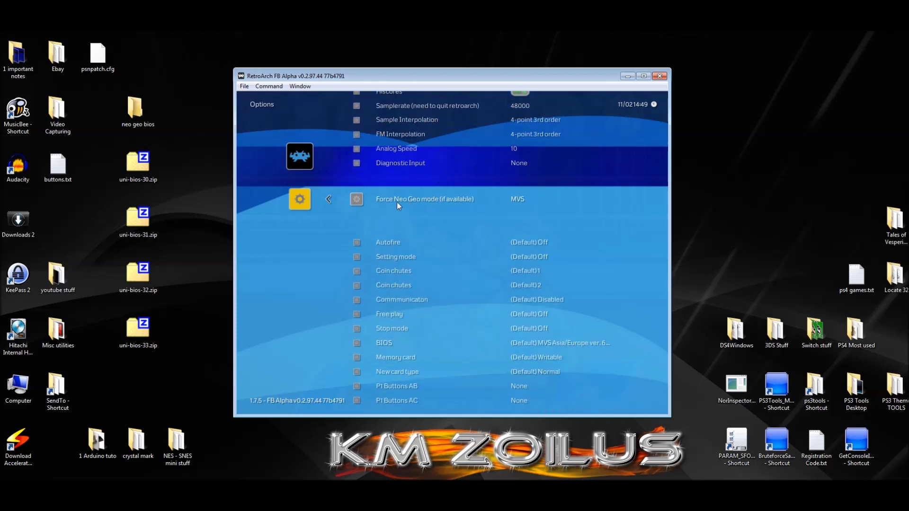
{"action": "key", "text": "Right"}
Change the BIOS option to a Universe BIOS, stepping through the versions around ver. 3.0.
{"action": "key", "text": "Down"}
{"action": "key", "text": "Down"}
{"action": "key", "text": "Down"}
{"action": "key", "text": "Down"}
{"action": "key", "text": "Down"}
{"action": "key", "text": "Down"}
{"action": "key", "text": "Down"}
{"action": "key", "text": "Down"}
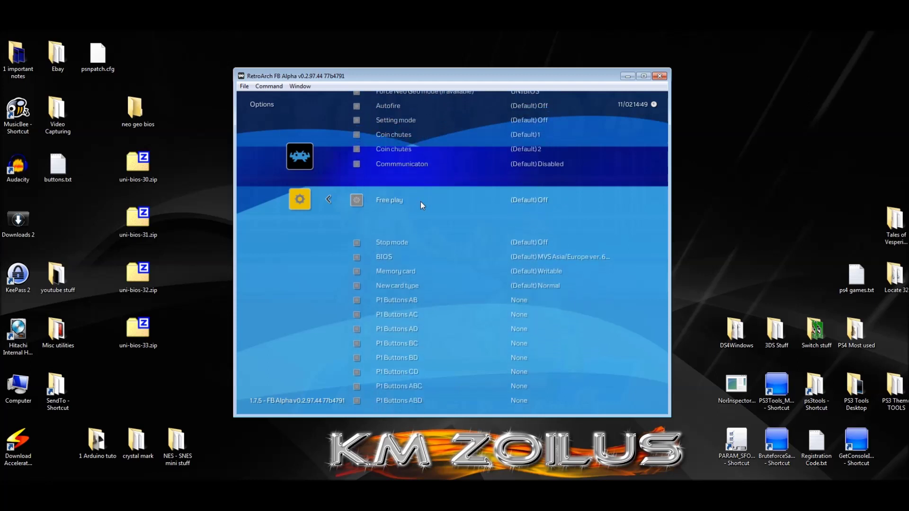
{"action": "key", "text": "Right"}
{"action": "key", "text": "Right"}
{"action": "key", "text": "Right"}
{"action": "key", "text": "Right"}
{"action": "key", "text": "Right"}
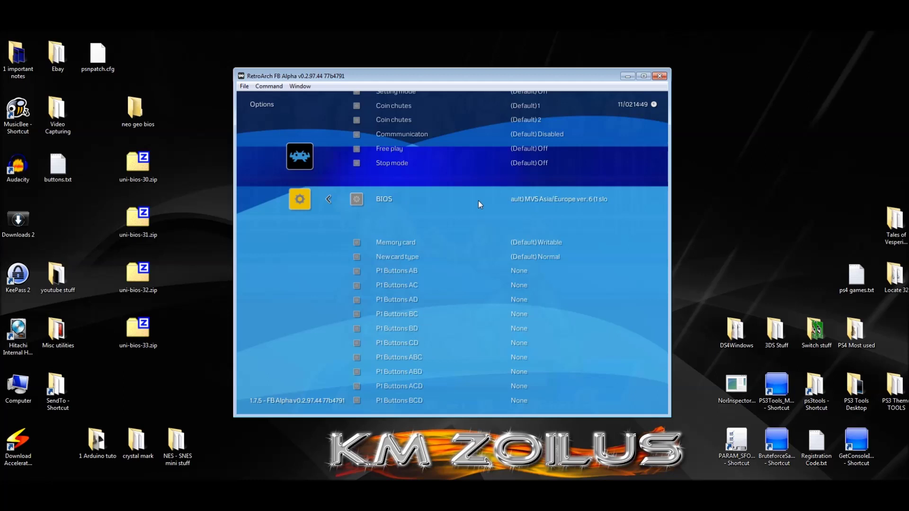
{"action": "key", "text": "Right"}
{"action": "key", "text": "Right"}
{"action": "key", "text": "Right"}
{"action": "key", "text": "Right"}
{"action": "key", "text": "Right"}
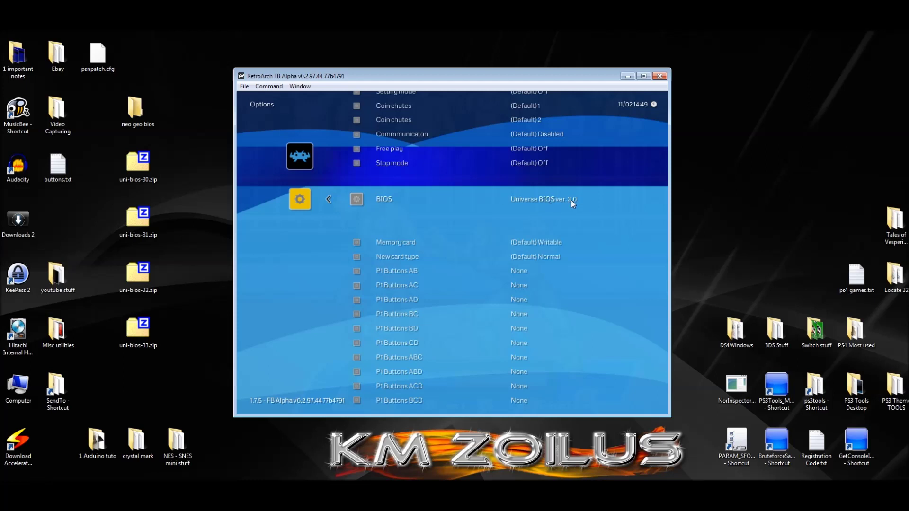
{"action": "key", "text": "Right"}
{"action": "key", "text": "Right"}
{"action": "key", "text": "Left"}
Leave the options, close the running 3 Count Bout content and return to the main menu.
{"action": "key", "text": "BackSpace"}
{"action": "key", "text": "Up"}
{"action": "key", "text": "Up"}
{"action": "key", "text": "Up"}
{"action": "key", "text": "Up"}
{"action": "key", "text": "Up"}
{"action": "key", "text": "Up"}
{"action": "key", "text": "Up"}
{"action": "key", "text": "Up"}
{"action": "key", "text": "Up"}
{"action": "key", "text": "Up"}
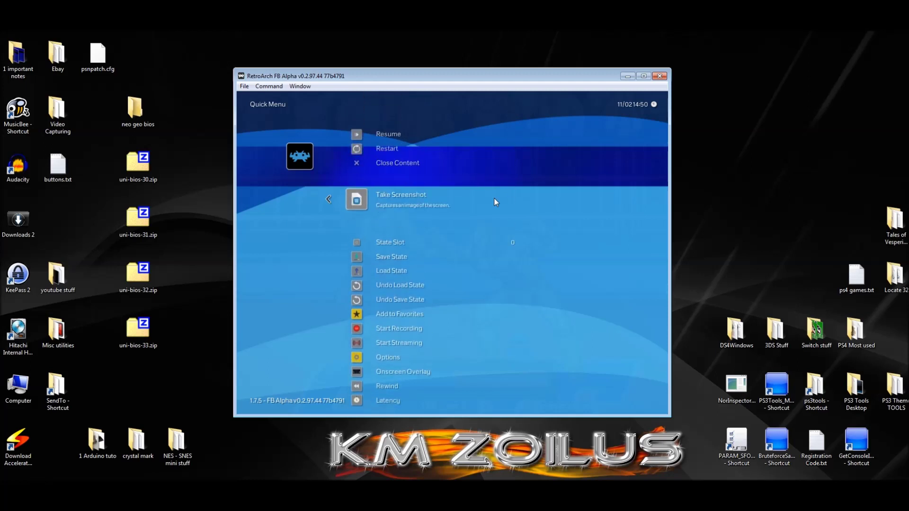
{"action": "key", "text": "Return"}
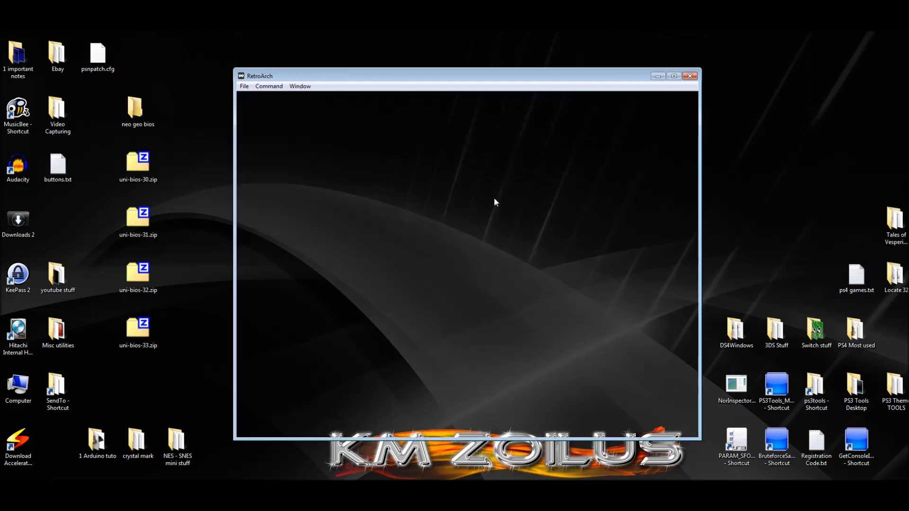
{"action": "key", "text": "BackSpace"}
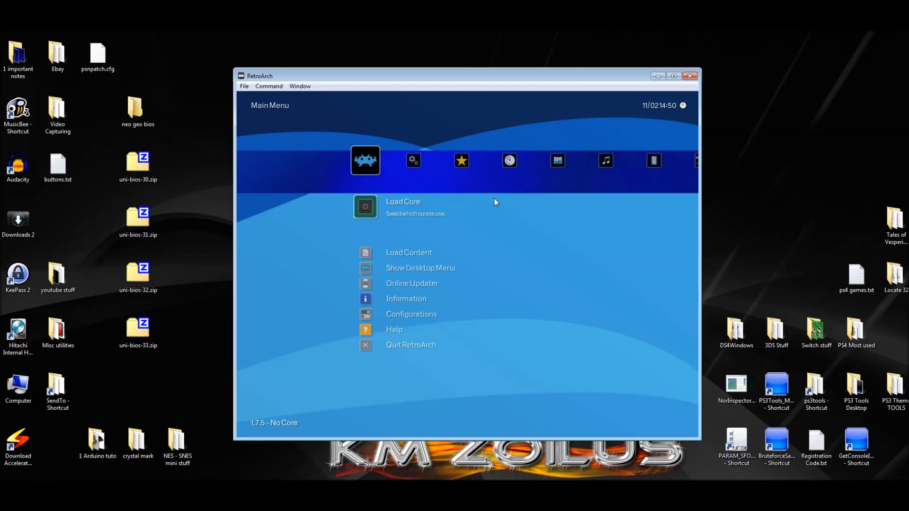
Run the "3 Count Bout / Fire Suplex (NGM-043)(NGH-043) (FB Alpha)" entry from History.
{"action": "key", "text": "Right"}
{"action": "key", "text": "Right"}
{"action": "key", "text": "Right"}
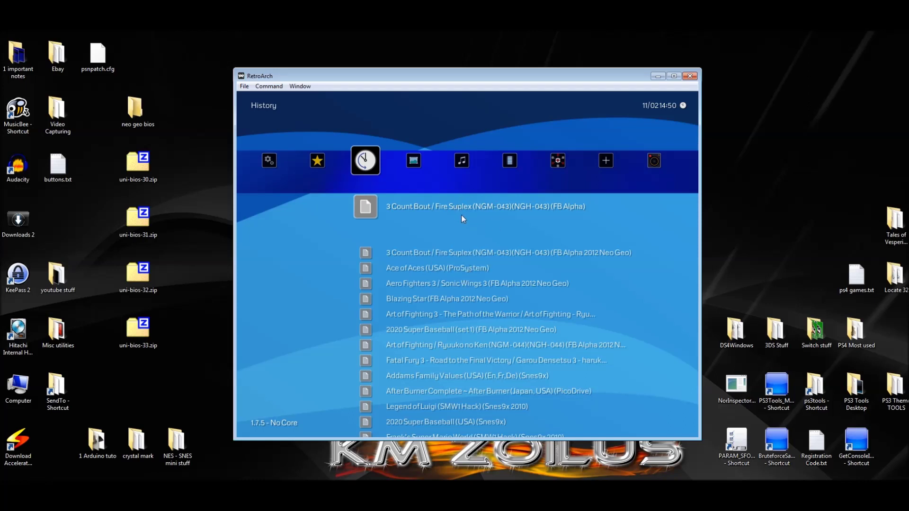
{"action": "left_click", "coordinate": [576, 205]}
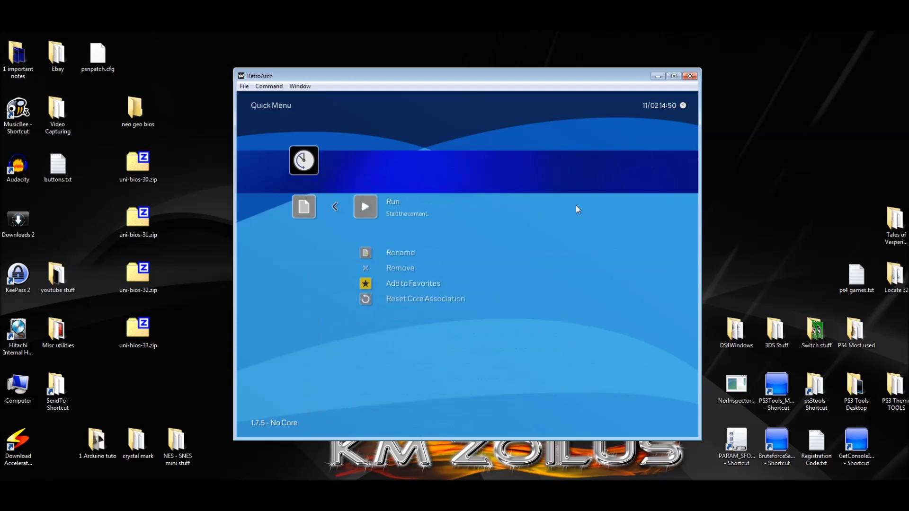
{"action": "left_click", "coordinate": [576, 205]}
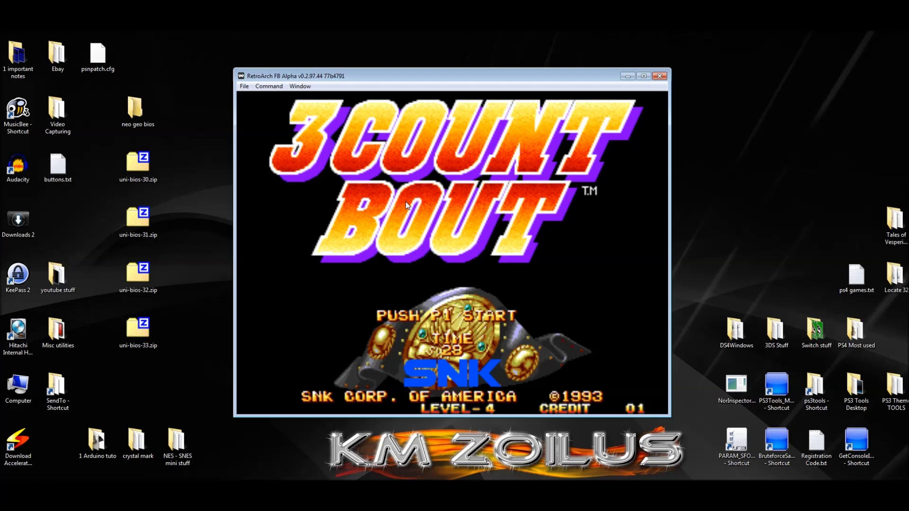
Close the running 3 Count Bout content and quit RetroArch from its main menu.
{"action": "key", "text": "F1"}
{"action": "key", "text": "Down"}
{"action": "key", "text": "Down"}
{"action": "key", "text": "Return"}
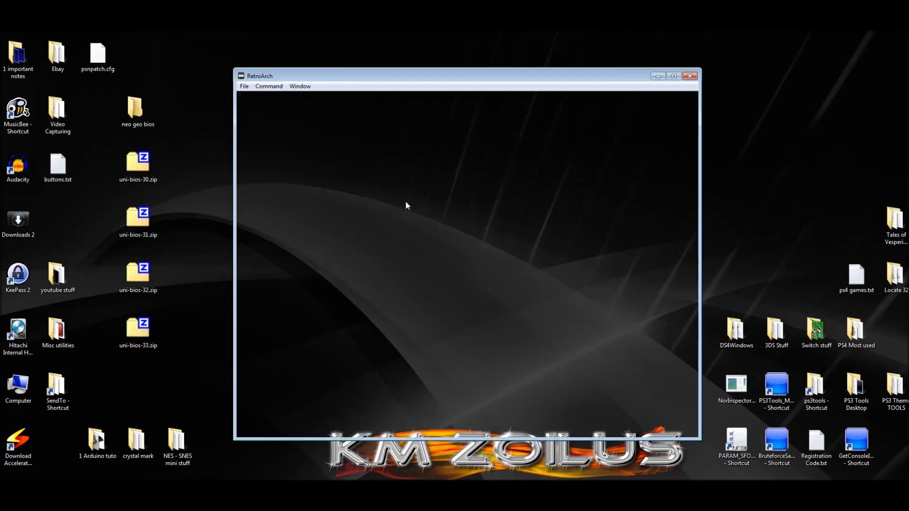
{"action": "key", "text": "BackSpace"}
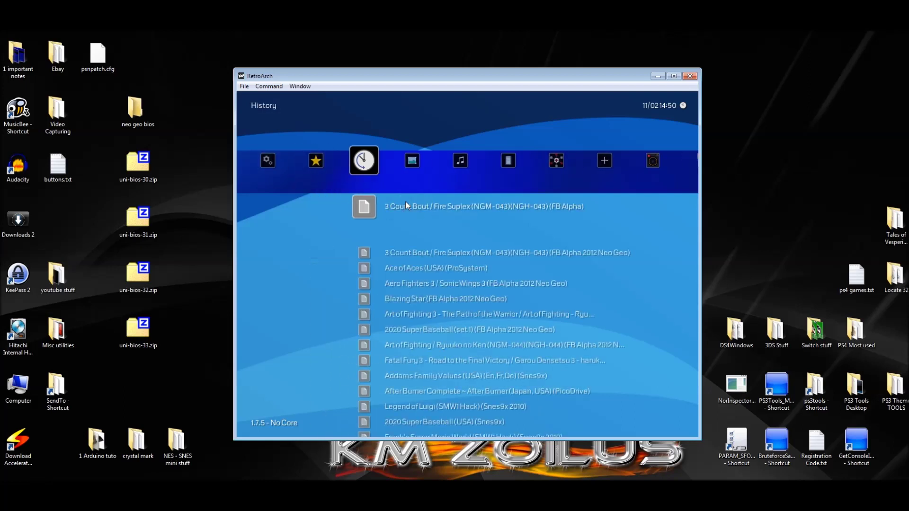
{"action": "key", "text": "Left"}
{"action": "key", "text": "Left"}
{"action": "key", "text": "Left"}
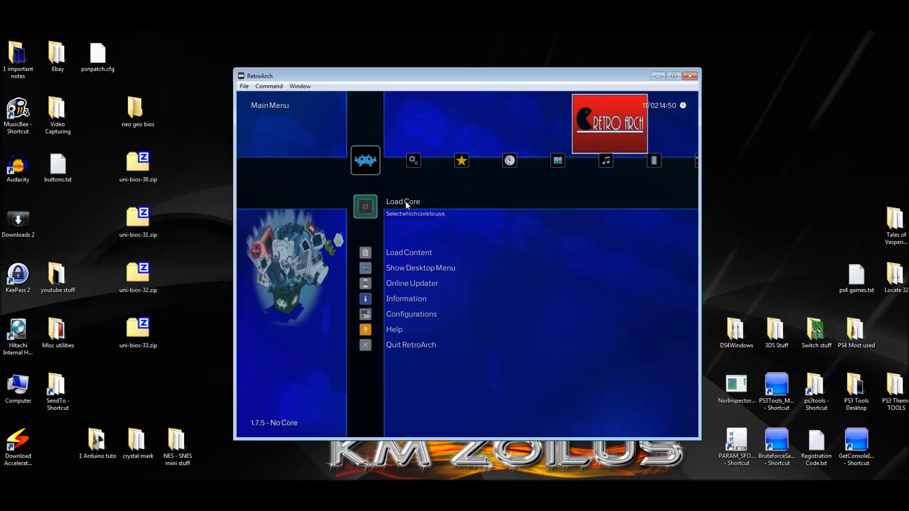
{"action": "left_click_drag", "start_coordinate": [458, 438], "coordinate": [461, 358]}
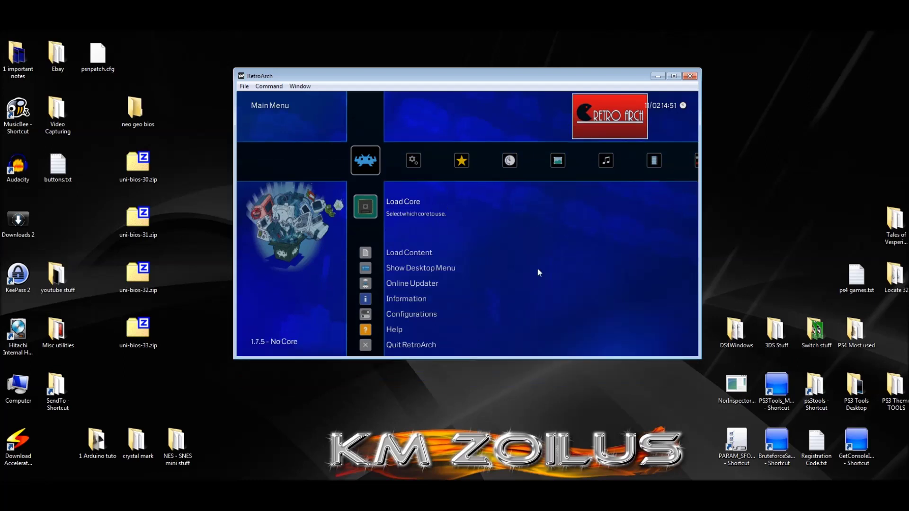
{"action": "key", "text": "Escape"}
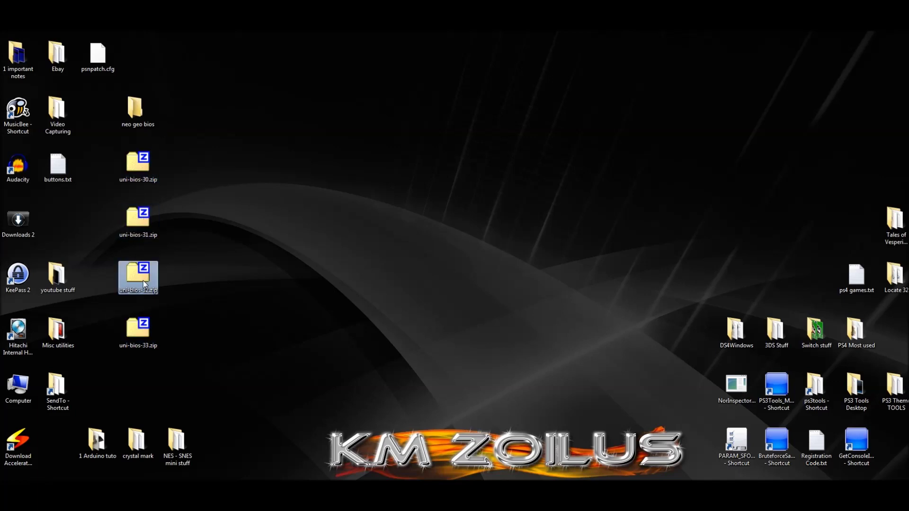
Copy neogeo.zip from the FB Alpha - Arcade Games folder into the neo geo bios folder on the desktop.
{"action": "left_click", "coordinate": [142, 331]}
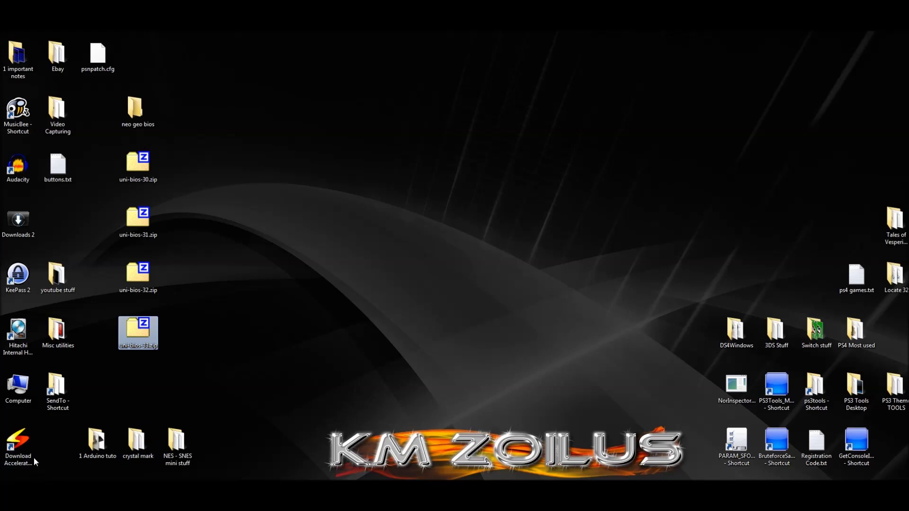
{"action": "key", "text": "alt+Tab"}
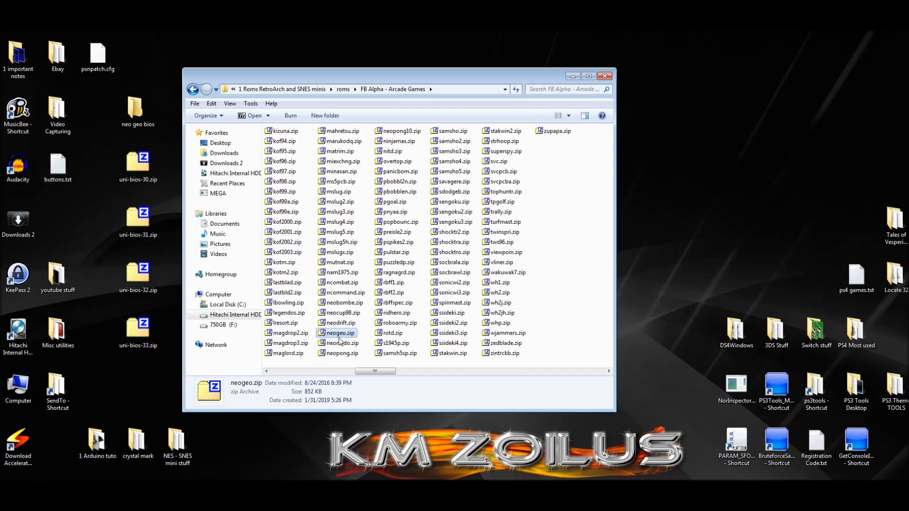
{"action": "right_click", "coordinate": [340, 334]}
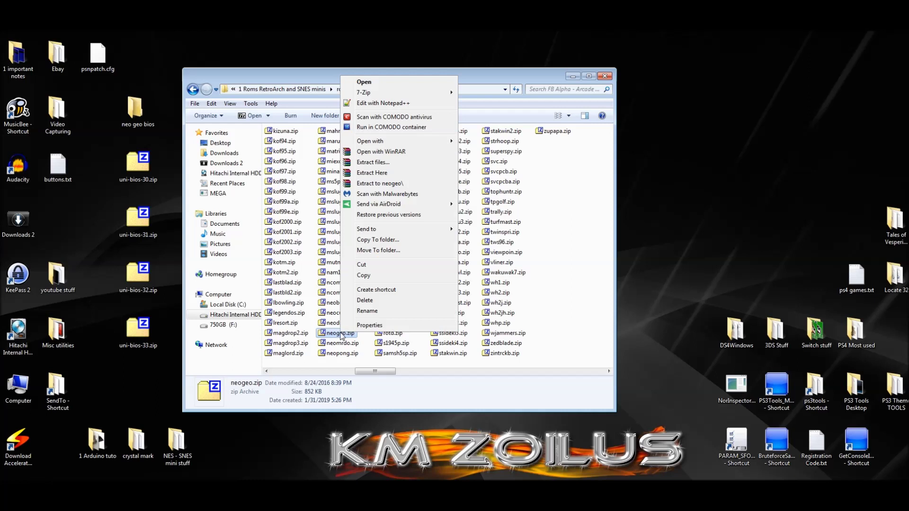
{"action": "left_click", "coordinate": [360, 279]}
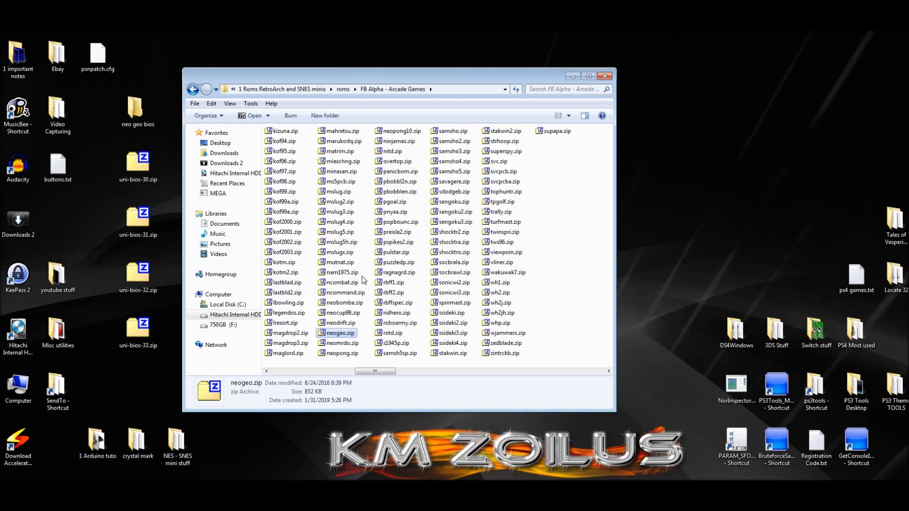
{"action": "left_click", "coordinate": [572, 76]}
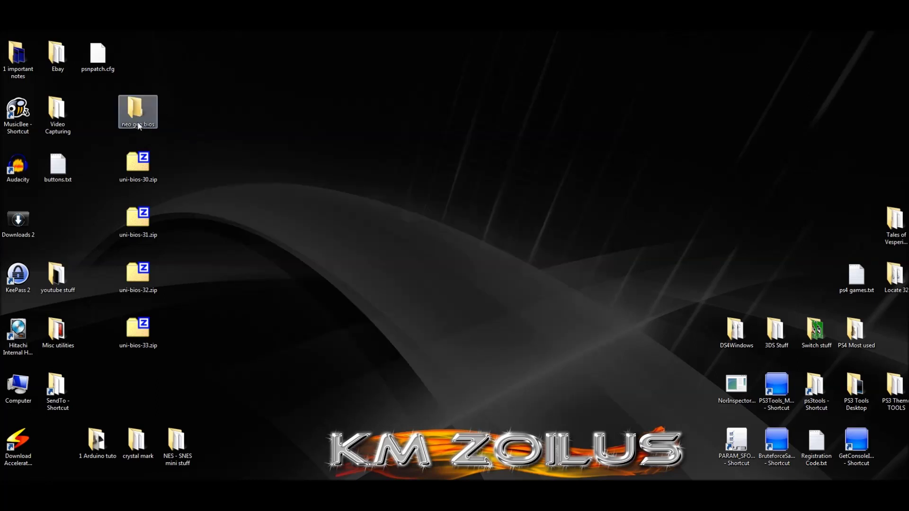
{"action": "double_click", "coordinate": [140, 119]}
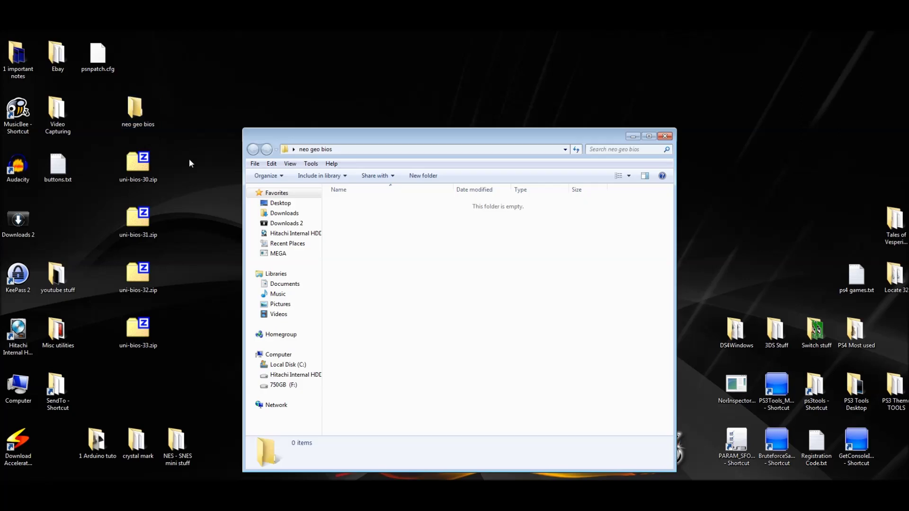
{"action": "right_click", "coordinate": [350, 228]}
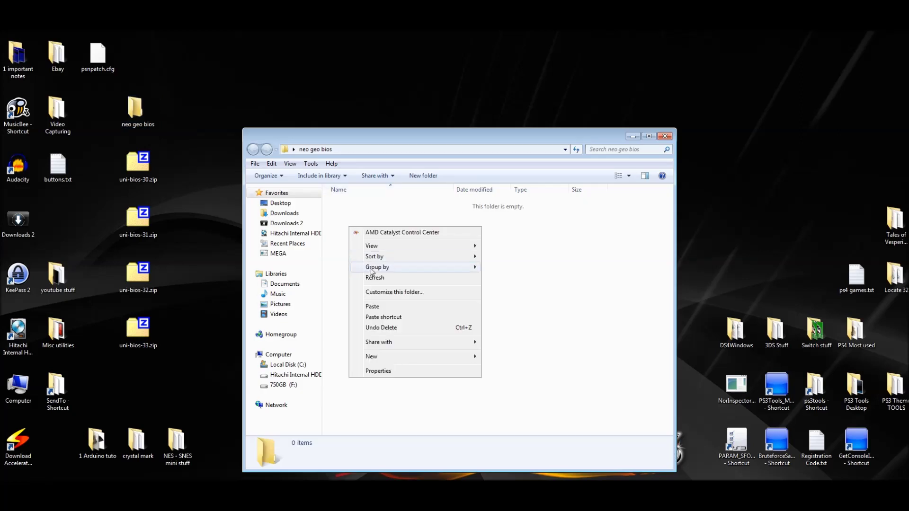
{"action": "left_click", "coordinate": [386, 304]}
{"action": "left_click_drag", "start_coordinate": [456, 135], "coordinate": [406, 80]}
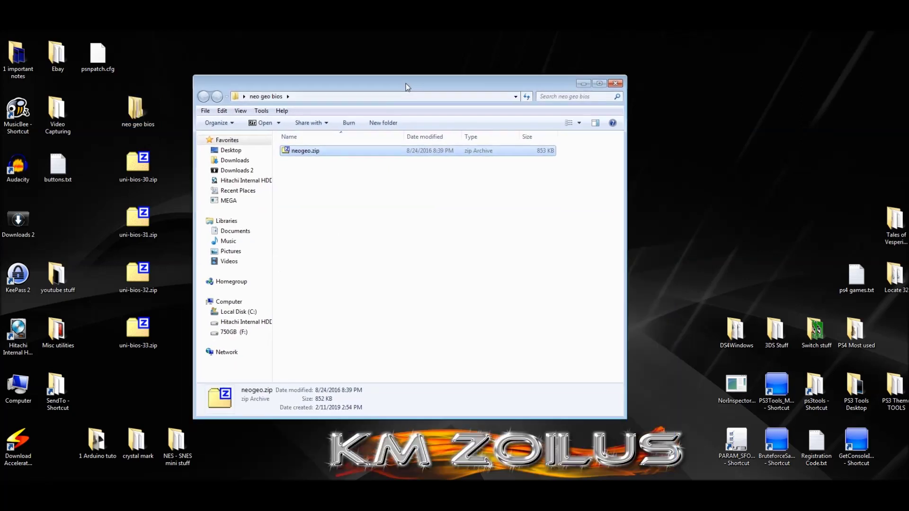
Make a duplicate of neogeo.zip inside the neo geo bios folder.
{"action": "right_click", "coordinate": [315, 153]}
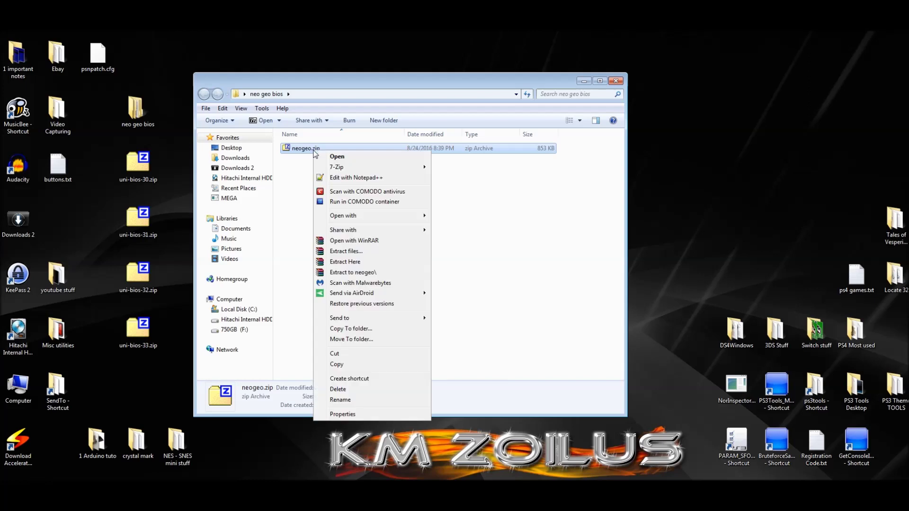
{"action": "left_click", "coordinate": [343, 365]}
{"action": "right_click", "coordinate": [331, 208]}
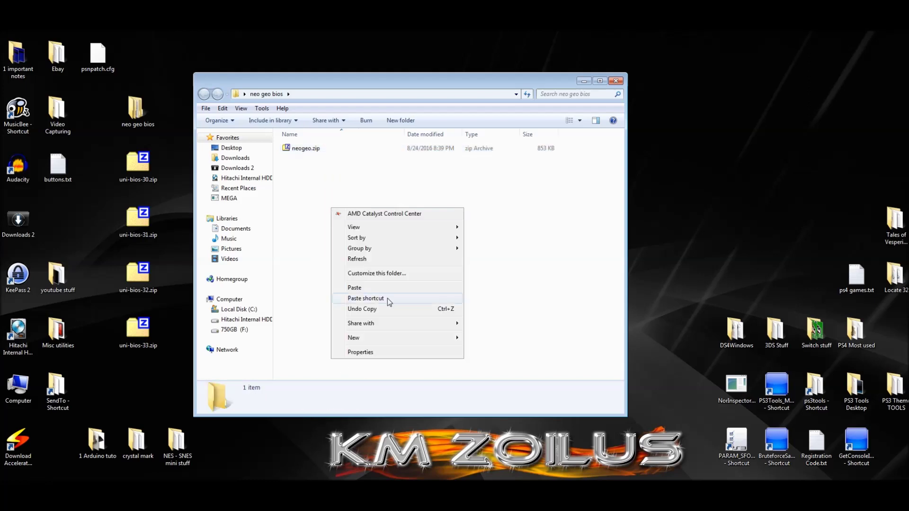
{"action": "left_click", "coordinate": [381, 290]}
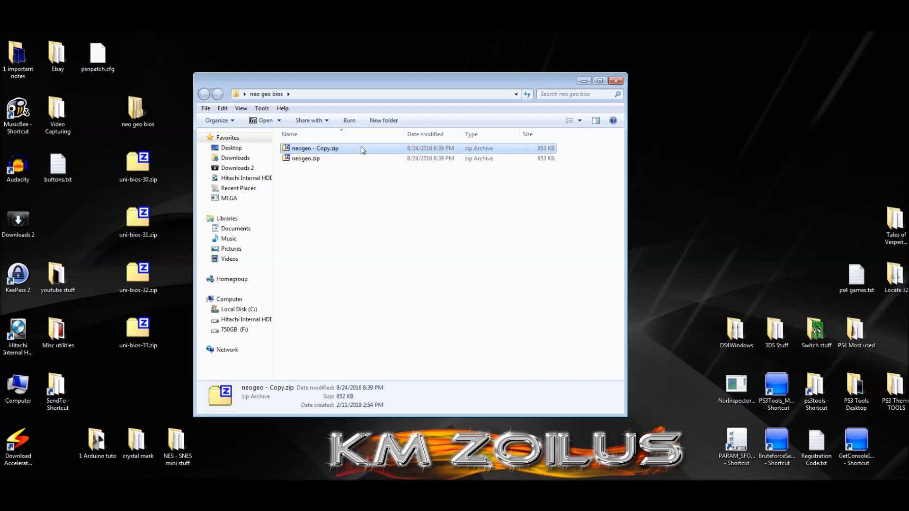
{"action": "left_click_drag", "start_coordinate": [396, 82], "coordinate": [438, 69]}
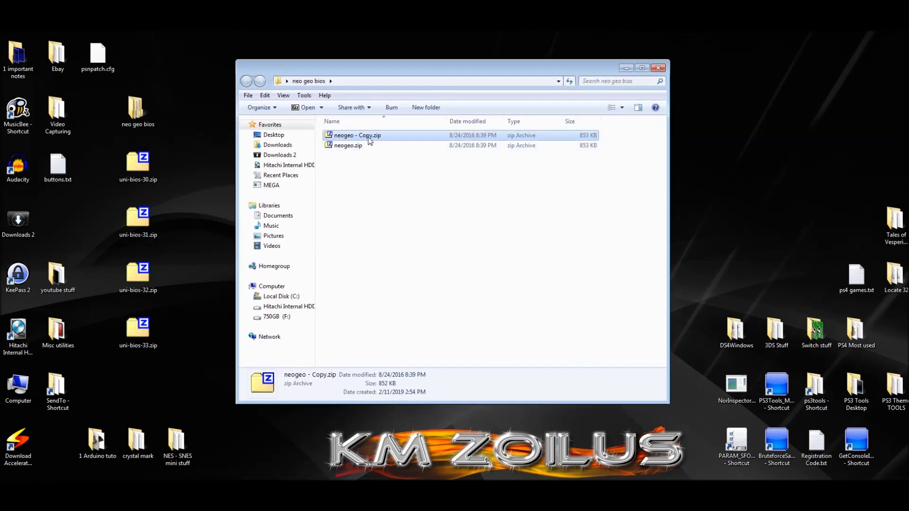
Open neogeo - Copy.zip in WinRAR and move its window aside.
{"action": "right_click", "coordinate": [369, 138]}
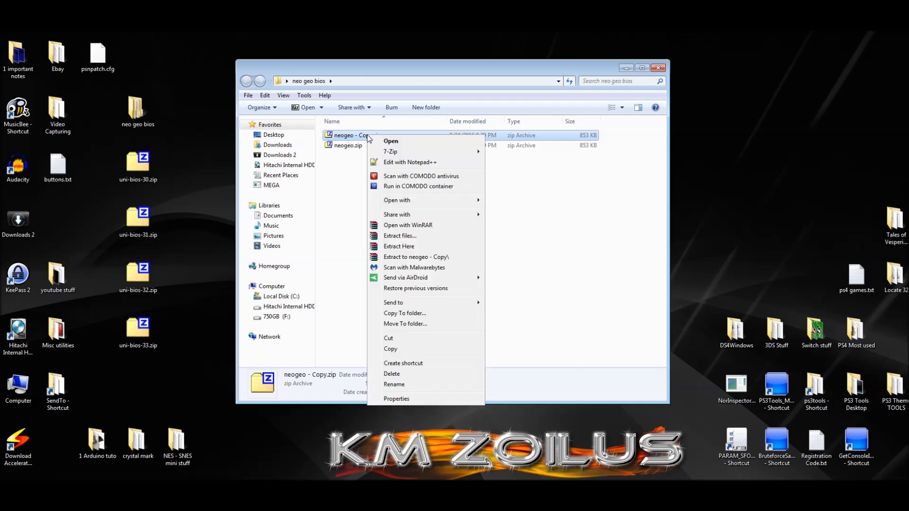
{"action": "left_click", "coordinate": [400, 226]}
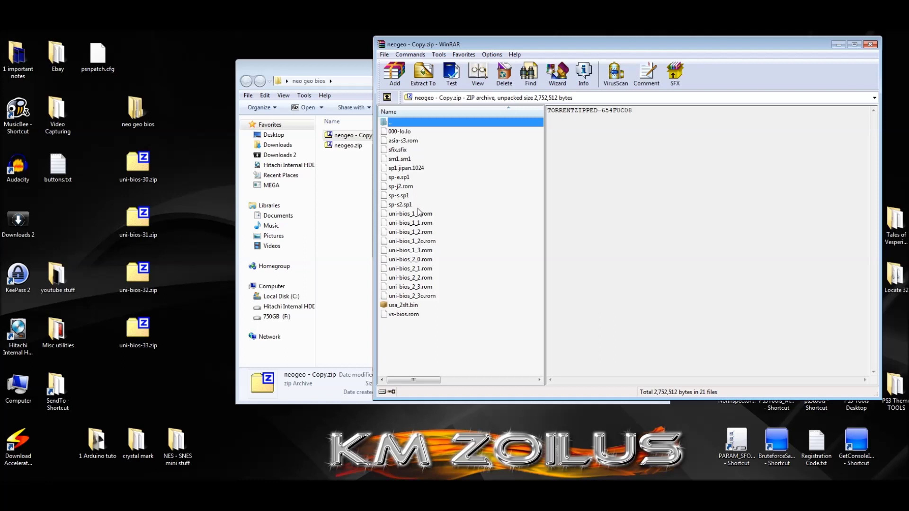
{"action": "left_click_drag", "start_coordinate": [526, 49], "coordinate": [556, 33]}
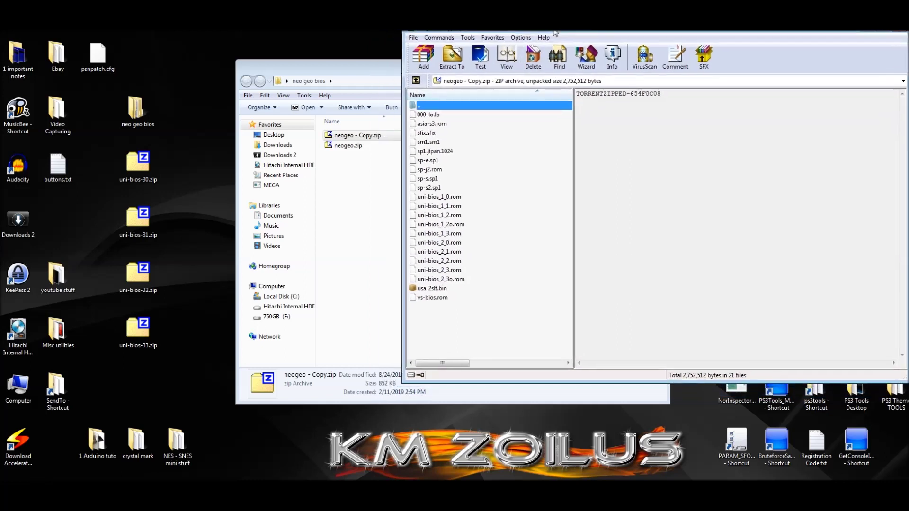
Minimize the neo geo bios folder window and open uni-bios-30.zip from the desktop.
{"action": "left_click", "coordinate": [353, 68]}
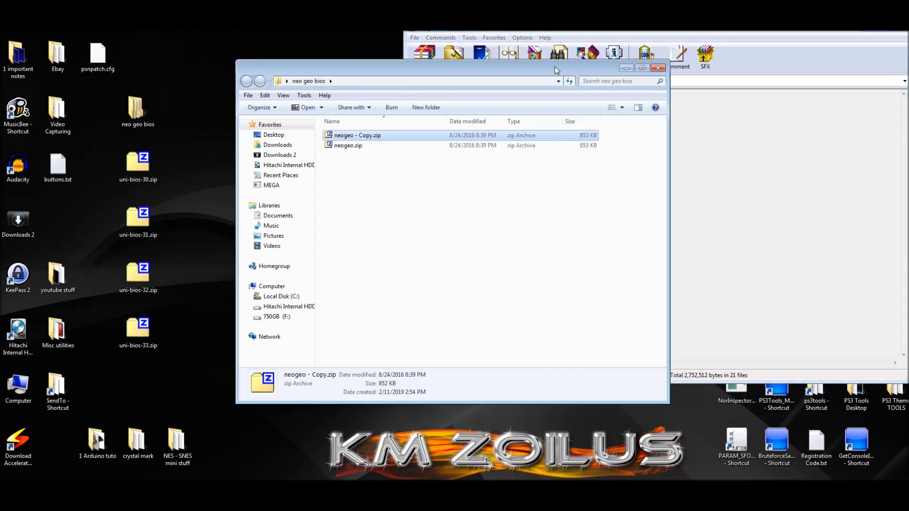
{"action": "left_click", "coordinate": [625, 70]}
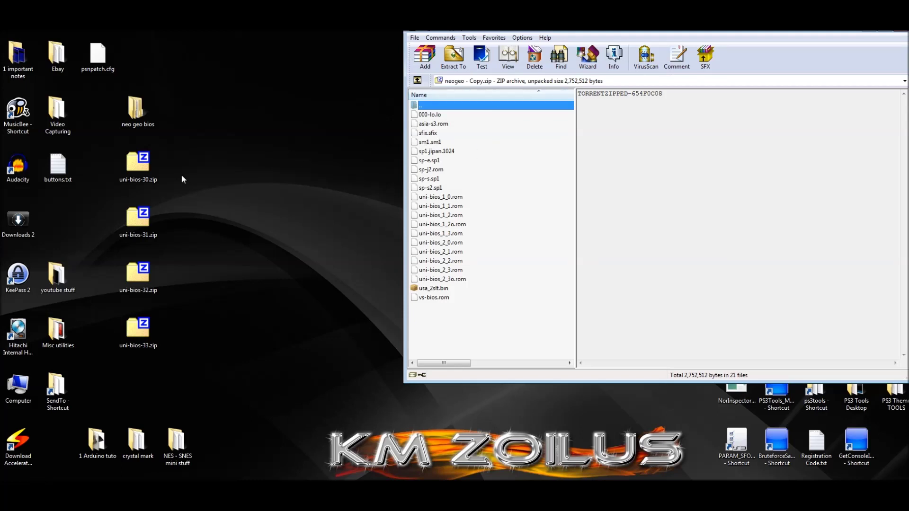
{"action": "double_click", "coordinate": [139, 174]}
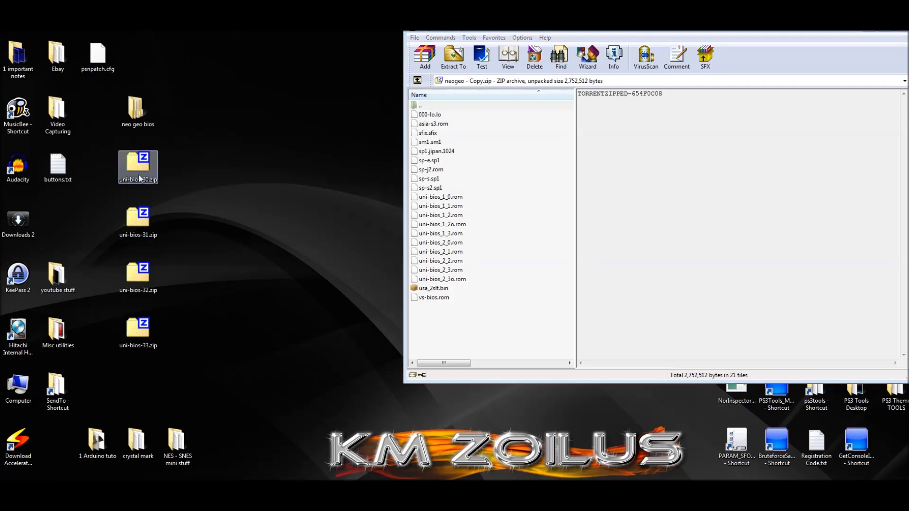
Extract uni-bios.rom from uni-bios-30.zip to the desktop and close that archive.
{"action": "left_click_drag", "start_coordinate": [81, 207], "coordinate": [261, 73]}
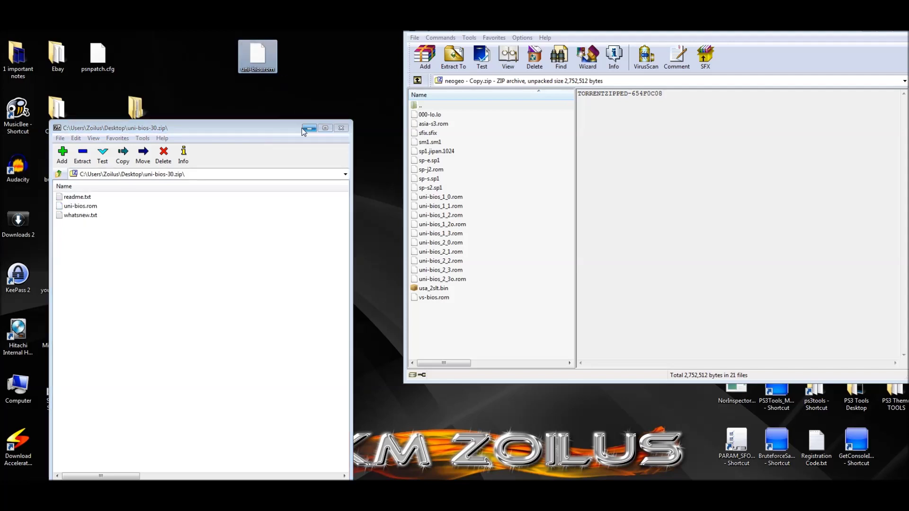
{"action": "left_click", "coordinate": [341, 129]}
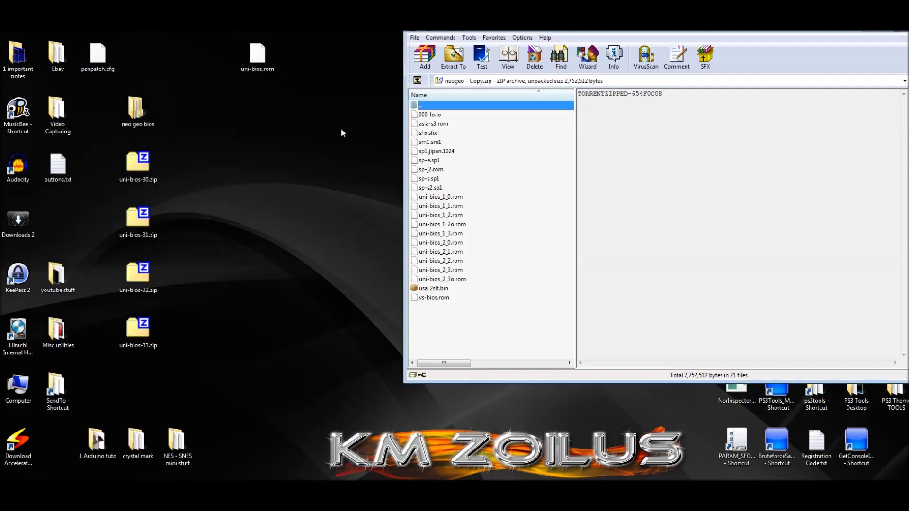
{"action": "left_click", "coordinate": [263, 63]}
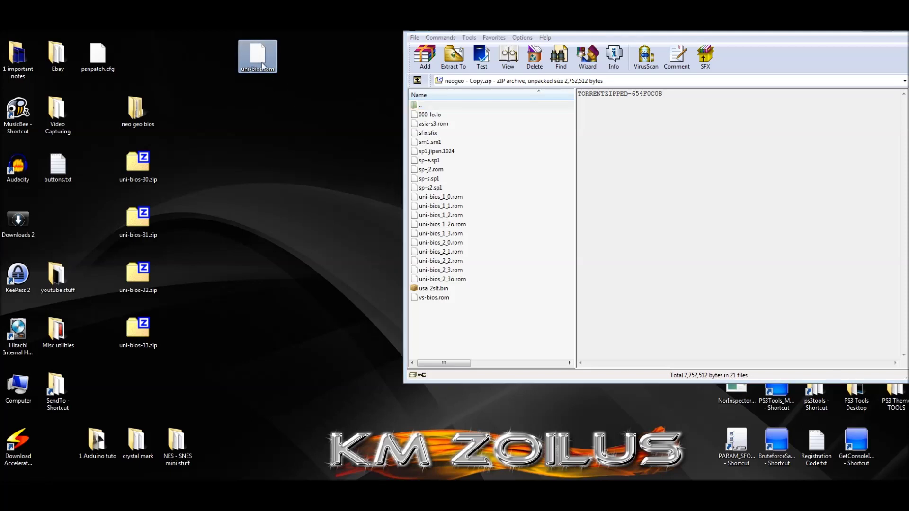
Switch to the Notepad note and copy the file name uni-bios_3_0.rom.
{"action": "left_click", "coordinate": [374, 501]}
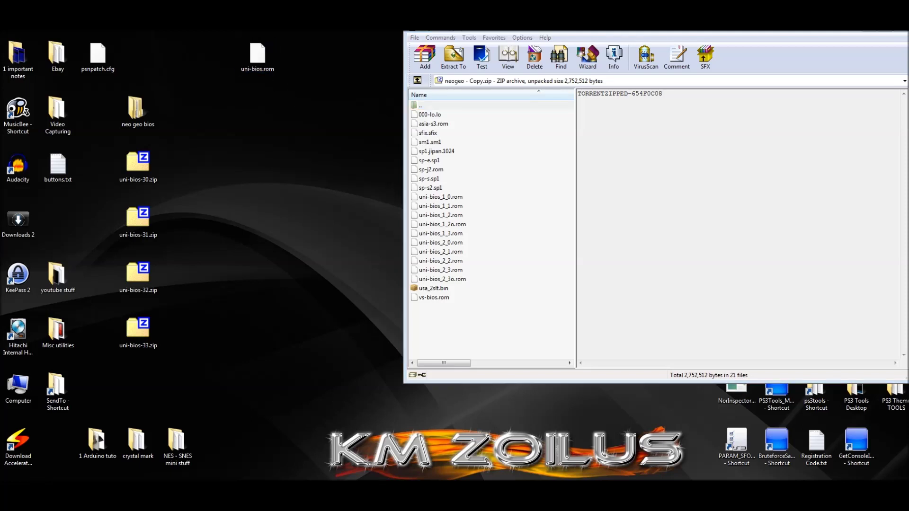
{"action": "left_click_drag", "start_coordinate": [104, 89], "coordinate": [255, 89]}
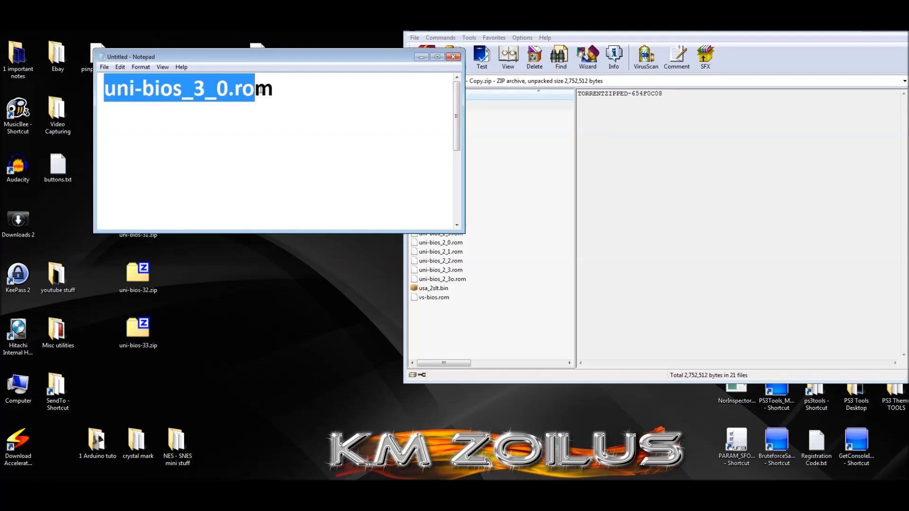
{"action": "left_click_drag", "start_coordinate": [260, 90], "coordinate": [231, 90]}
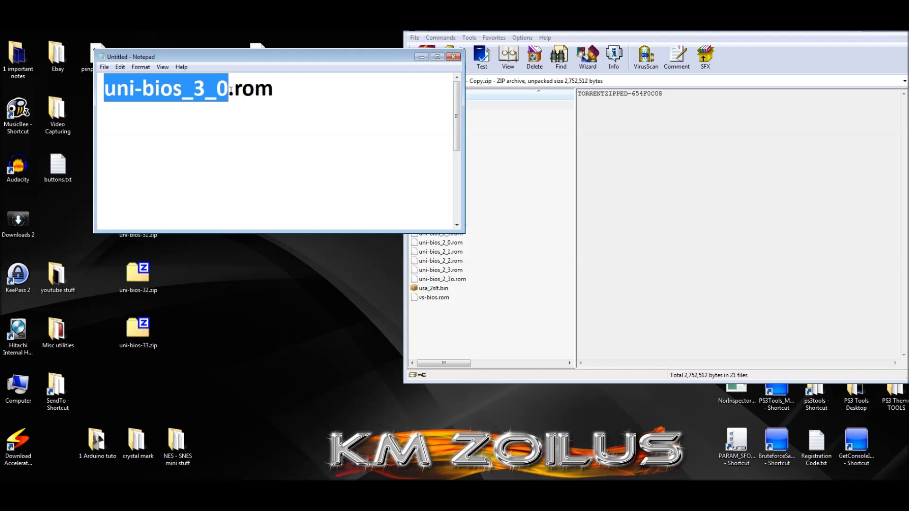
{"action": "left_click_drag", "start_coordinate": [231, 90], "coordinate": [274, 91]}
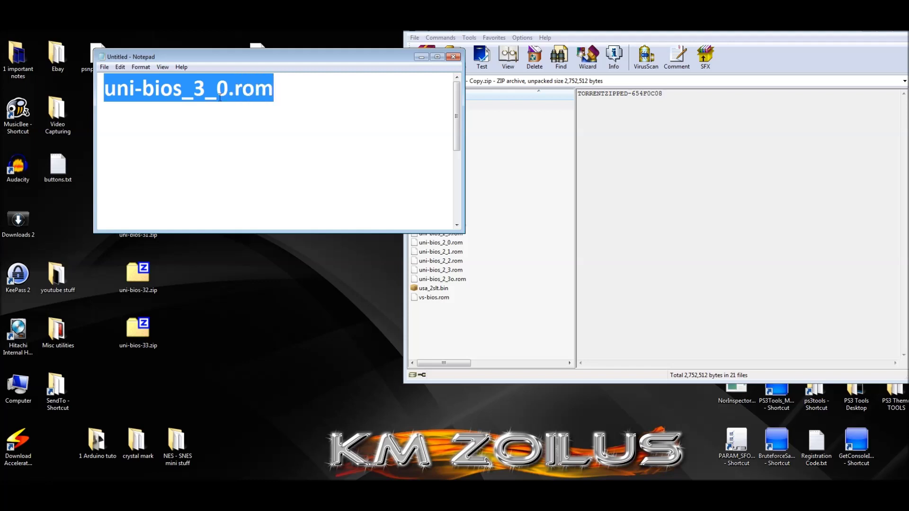
{"action": "right_click", "coordinate": [220, 97]}
{"action": "left_click", "coordinate": [243, 132]}
{"action": "left_click", "coordinate": [298, 89]}
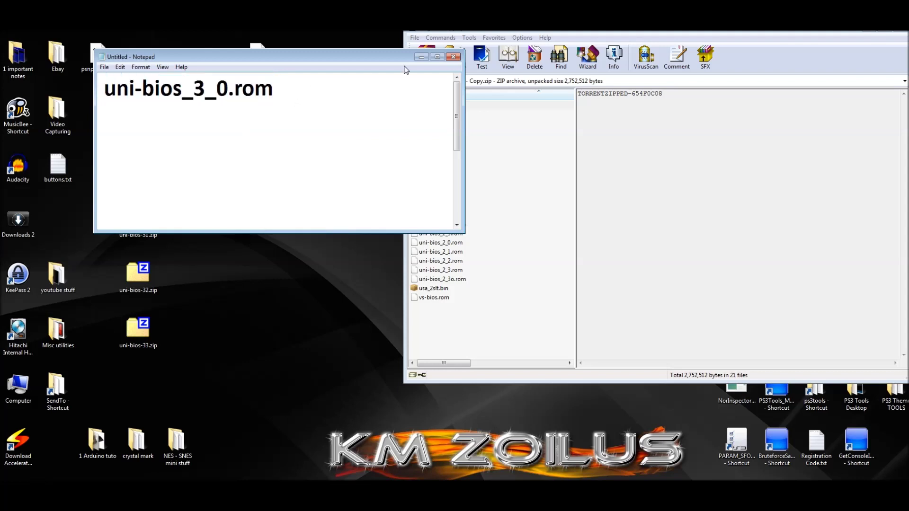
Minimize the note and rename the extracted uni-bios.rom on the desktop as uni-bios_3_0.rom.
{"action": "left_click", "coordinate": [421, 57]}
{"action": "left_click", "coordinate": [263, 61]}
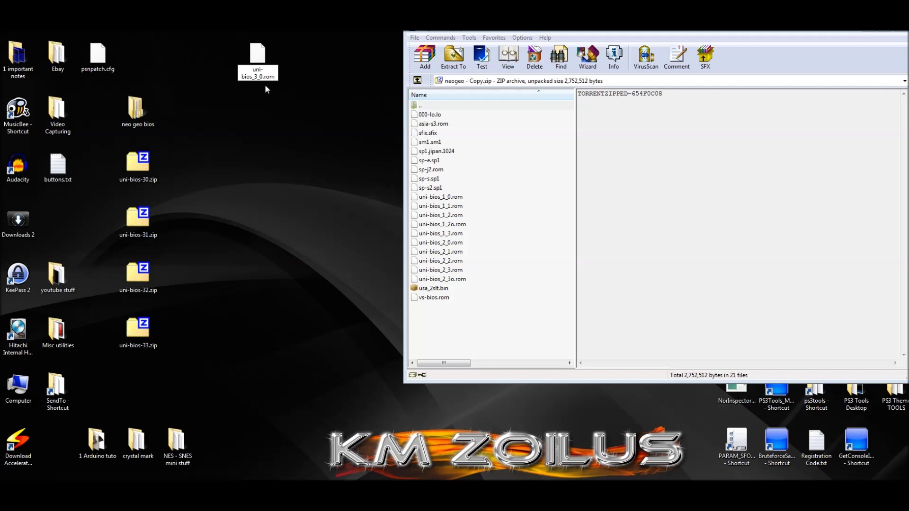
{"action": "key", "text": "Return"}
Add uni-bios_3_0.rom to neogeo - Copy.zip with the default archive settings and delete its desktop copy.
{"action": "left_click_drag", "start_coordinate": [257, 57], "coordinate": [503, 313]}
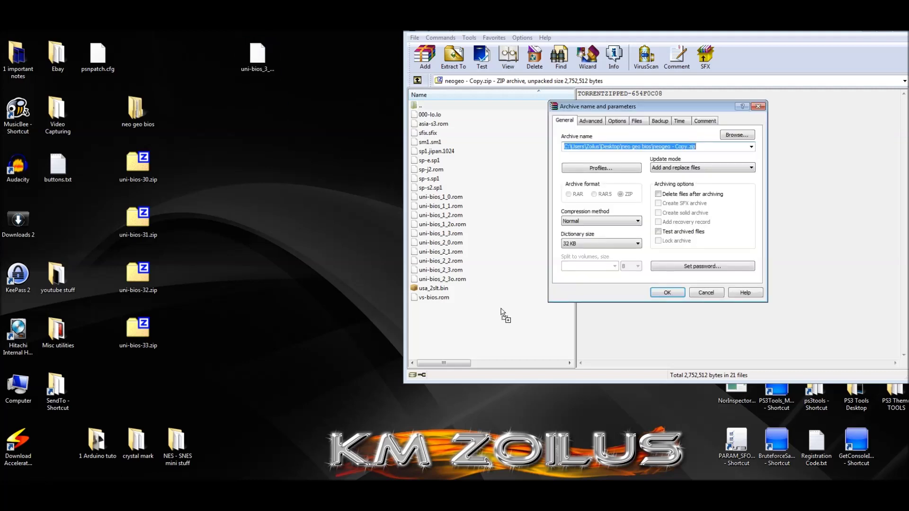
{"action": "left_click", "coordinate": [666, 292]}
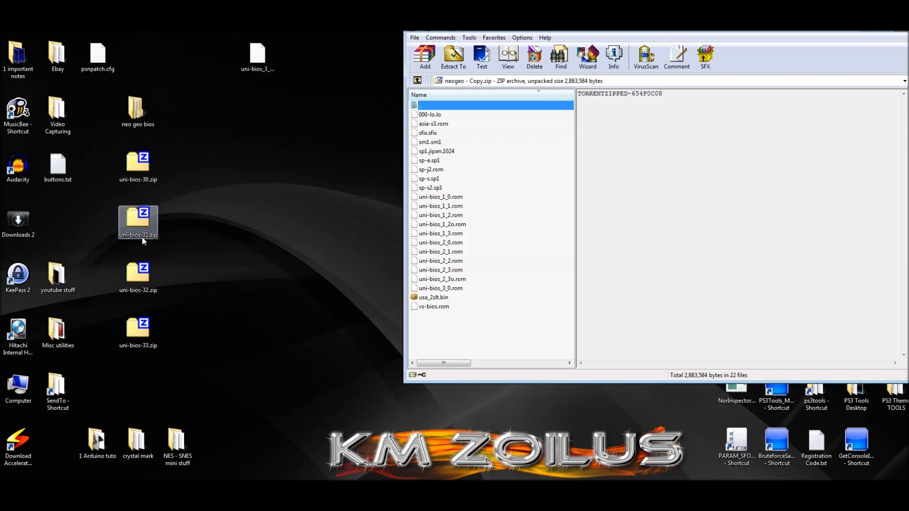
{"action": "left_click", "coordinate": [260, 71]}
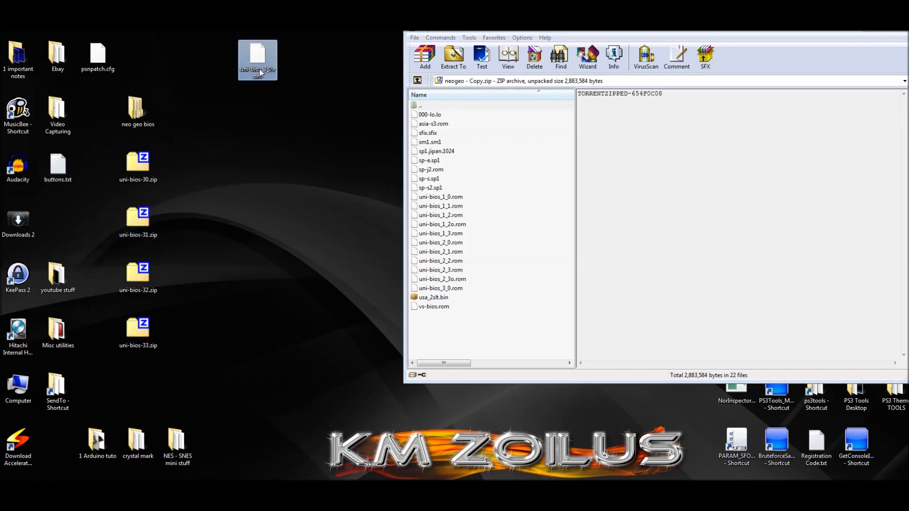
{"action": "key", "text": "Delete"}
{"action": "key", "text": "Return"}
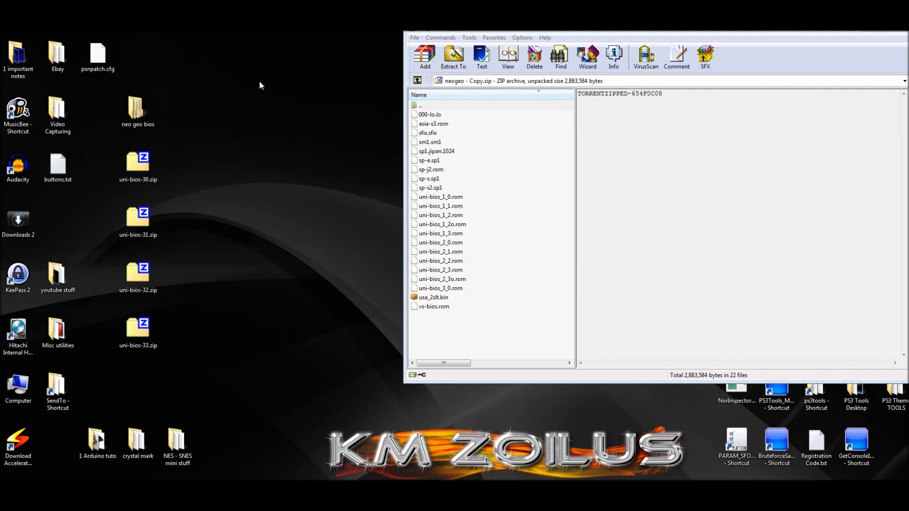
Extract uni-bios.rom from uni-bios-31.zip to the desktop and close that archive.
{"action": "double_click", "coordinate": [129, 232]}
{"action": "left_click_drag", "start_coordinate": [92, 207], "coordinate": [266, 75]}
{"action": "left_click", "coordinate": [342, 129]}
Rename the extracted file as uni-bios_3_1.rom and add it to neogeo - Copy.zip with the default archive settings.
{"action": "right_click", "coordinate": [264, 31]}
{"action": "left_click", "coordinate": [304, 210]}
{"action": "key", "text": "alt+a"}
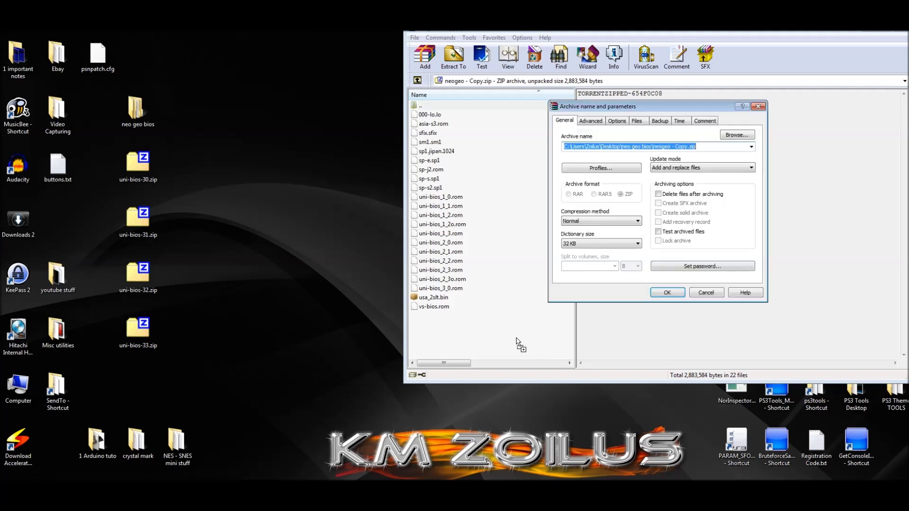
{"action": "left_click", "coordinate": [663, 293]}
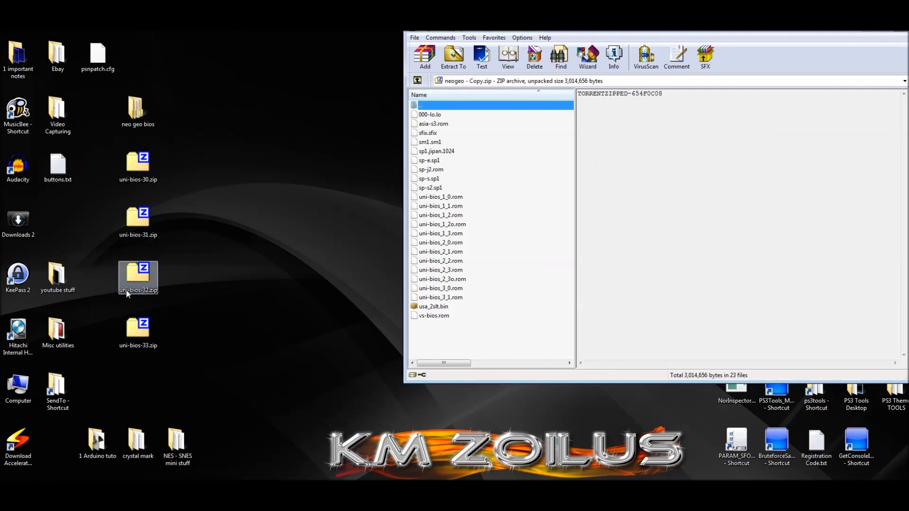
Extract uni-bios.rom from uni-bios-32.zip to the desktop and close that archive.
{"action": "double_click", "coordinate": [140, 290]}
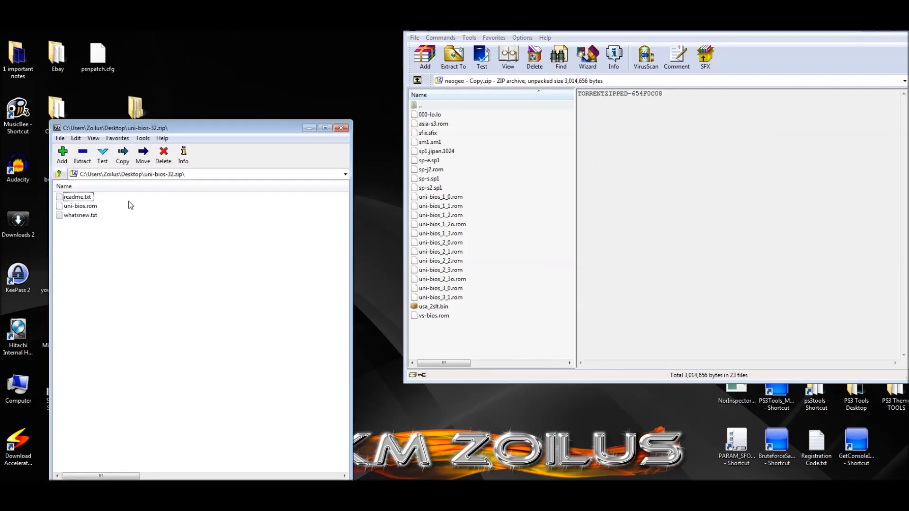
{"action": "left_click_drag", "start_coordinate": [90, 206], "coordinate": [267, 98]}
{"action": "left_click", "coordinate": [340, 128]}
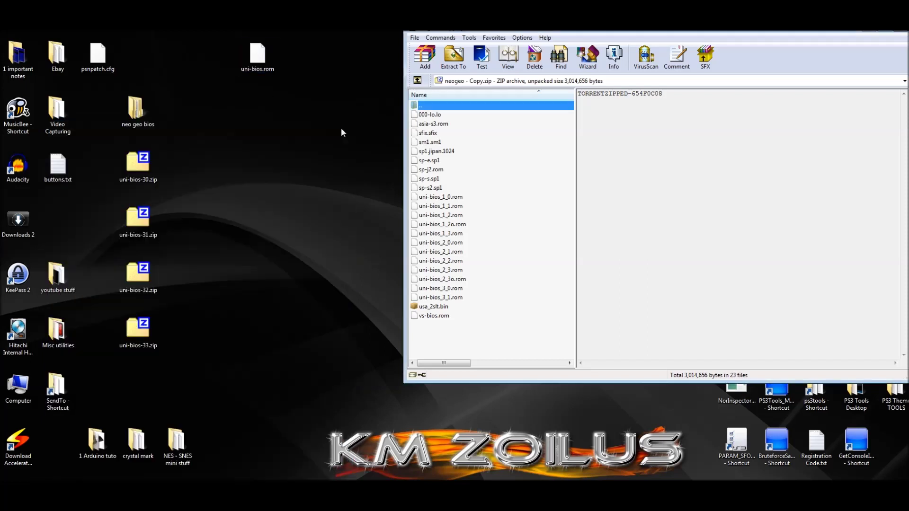
{"action": "left_click", "coordinate": [258, 55]}
{"action": "key", "text": "Delete"}
{"action": "key", "text": "Escape"}
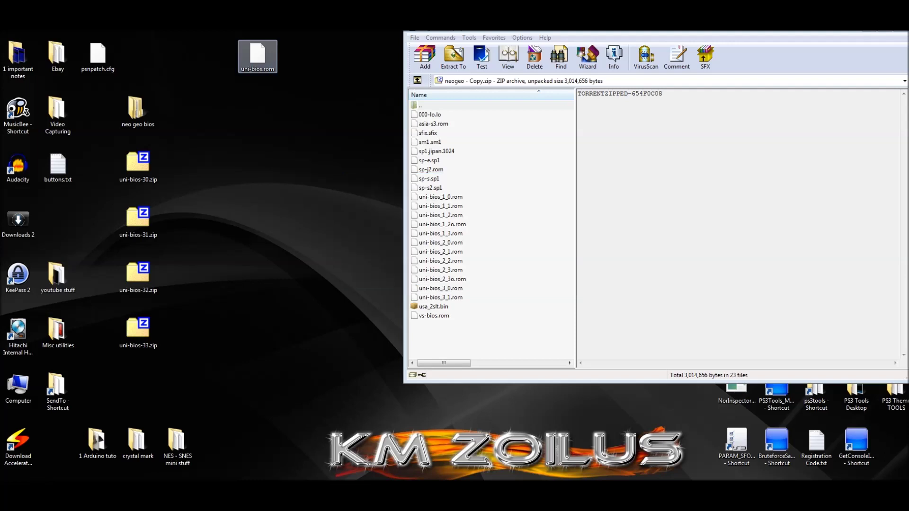
Rename the extracted uni-bios.rom on the desktop as uni-bios_3_2.rom.
{"action": "right_click", "coordinate": [258, 63]}
{"action": "left_click", "coordinate": [280, 293]}
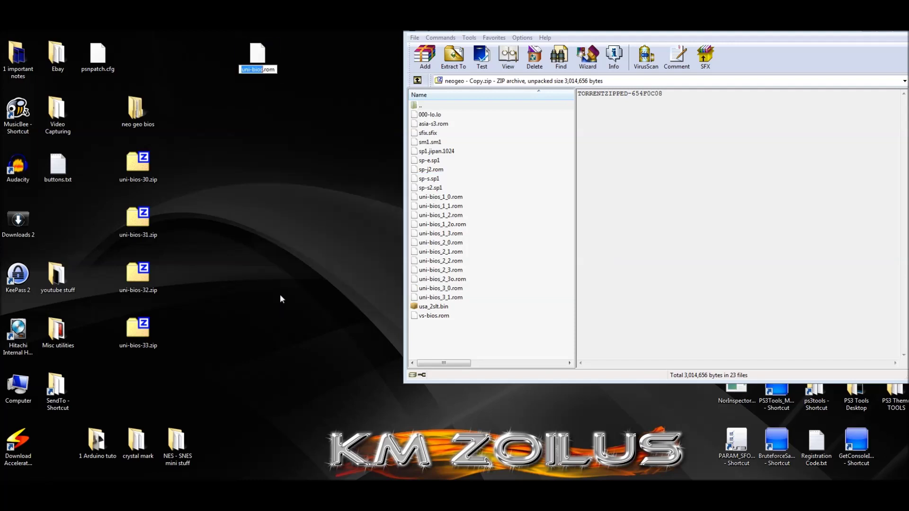
{"action": "key", "text": "BackSpace"}
{"action": "key", "text": "ctrl+v"}
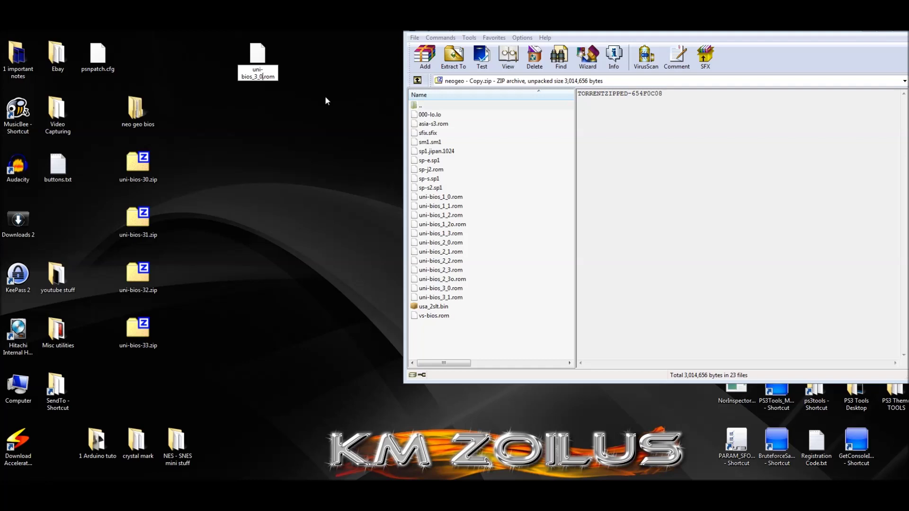
{"action": "key", "text": "BackSpace"}
{"action": "type", "text": "2"}
{"action": "key", "text": "Return"}
Add uni-bios_3_2.rom to neogeo - Copy.zip with the default archive settings and delete its desktop copy.
{"action": "left_click_drag", "start_coordinate": [256, 57], "coordinate": [494, 316]}
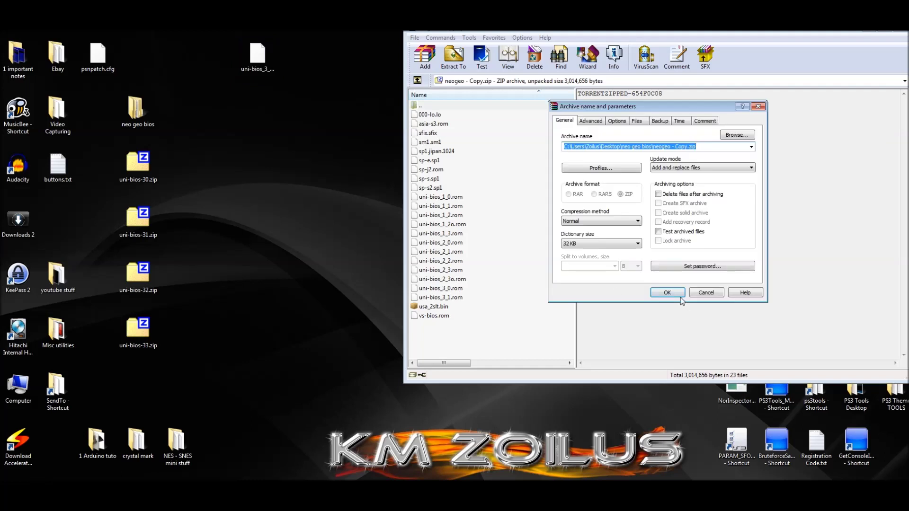
{"action": "left_click", "coordinate": [668, 293]}
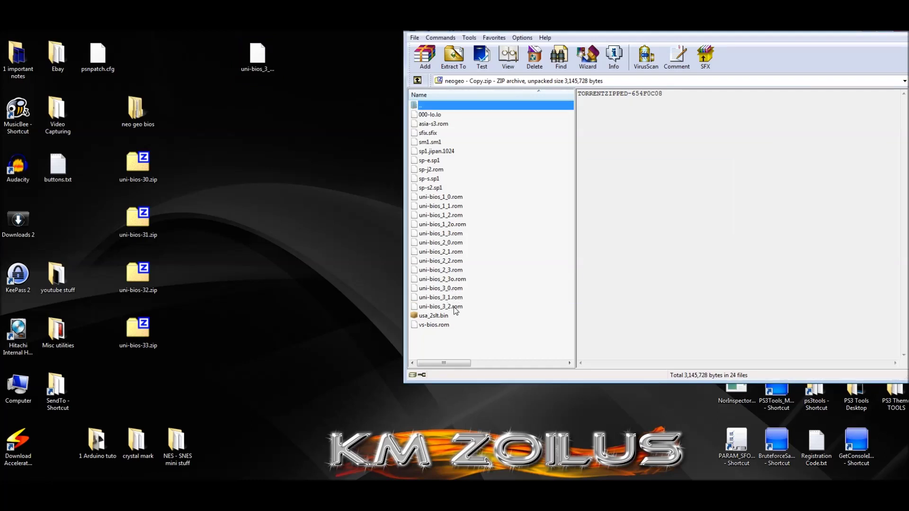
{"action": "left_click", "coordinate": [261, 66]}
{"action": "key", "text": "Delete"}
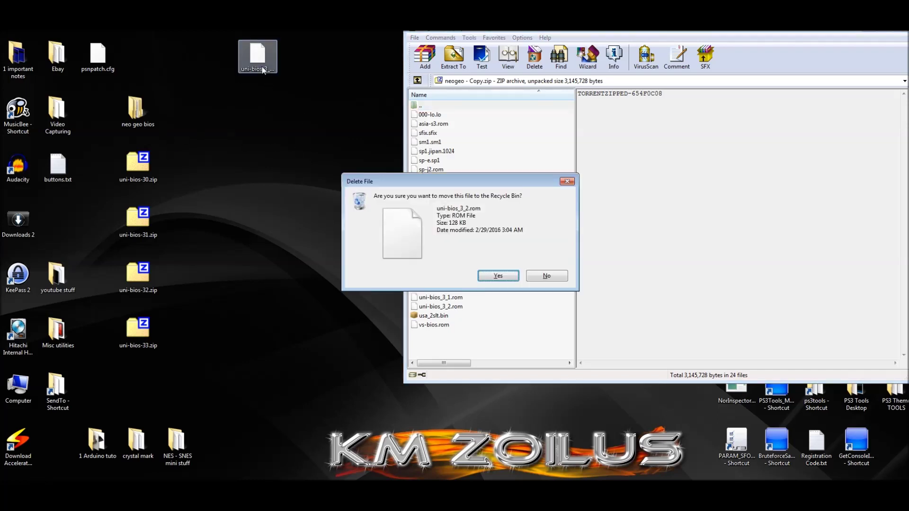
{"action": "key", "text": "Return"}
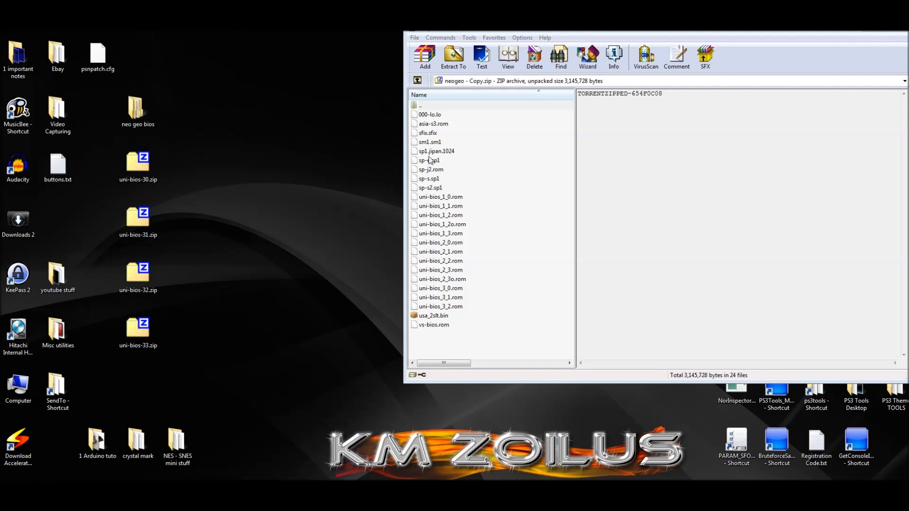
Copy the file name asia-s3.rom from the Notepad note and minimize the note.
{"action": "left_click", "coordinate": [440, 124]}
{"action": "key", "text": "alt+Tab"}
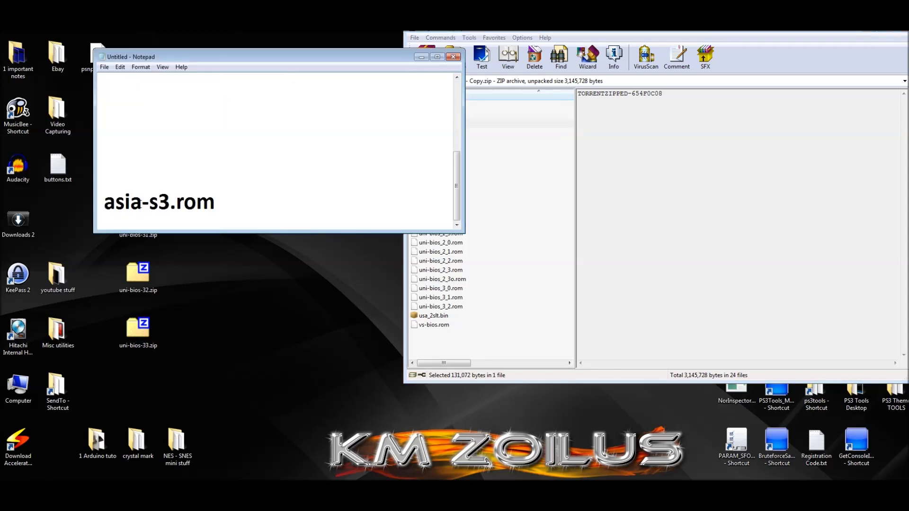
{"action": "left_click_drag", "start_coordinate": [103, 202], "coordinate": [246, 205]}
{"action": "right_click", "coordinate": [163, 206]}
{"action": "left_click", "coordinate": [199, 239]}
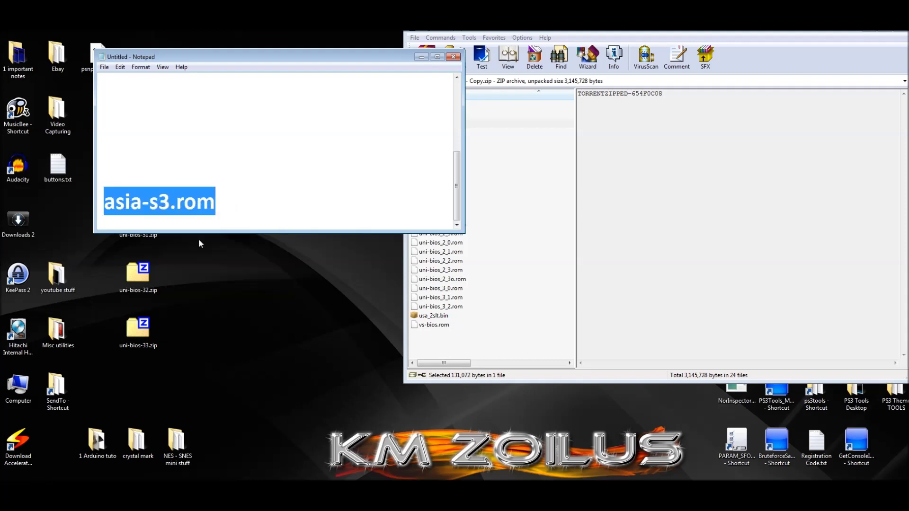
{"action": "left_click", "coordinate": [425, 60]}
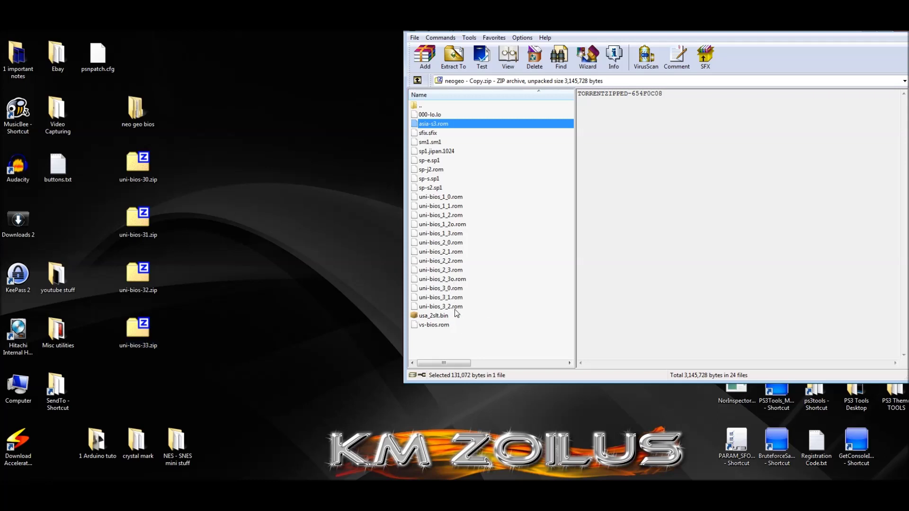
Extract uni-bios.rom from uni-bios-33.zip to the desktop and close that archive.
{"action": "left_click", "coordinate": [151, 335]}
{"action": "double_click", "coordinate": [149, 338]}
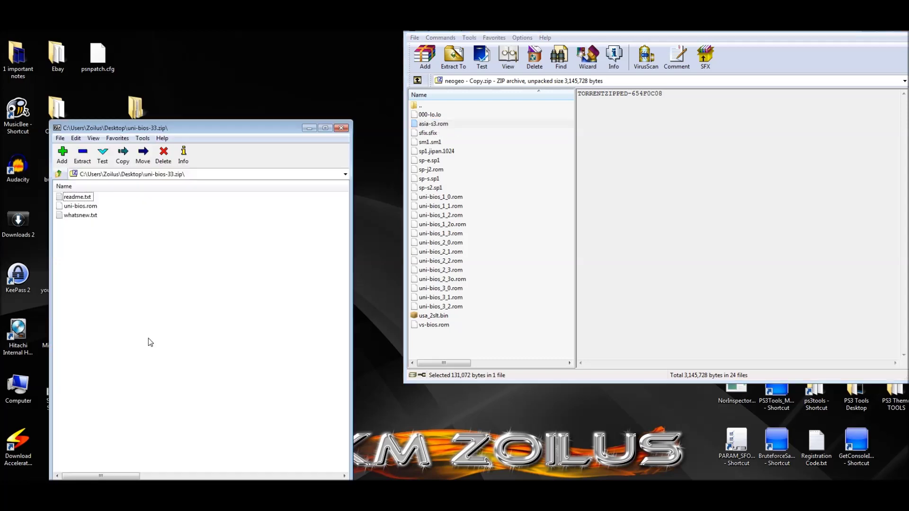
{"action": "left_click", "coordinate": [90, 211]}
{"action": "left_click", "coordinate": [311, 59]}
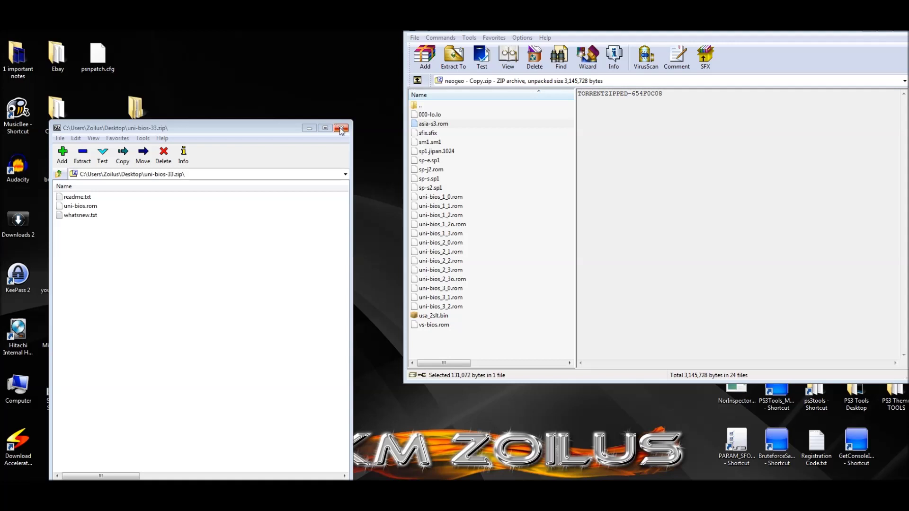
{"action": "left_click", "coordinate": [341, 129]}
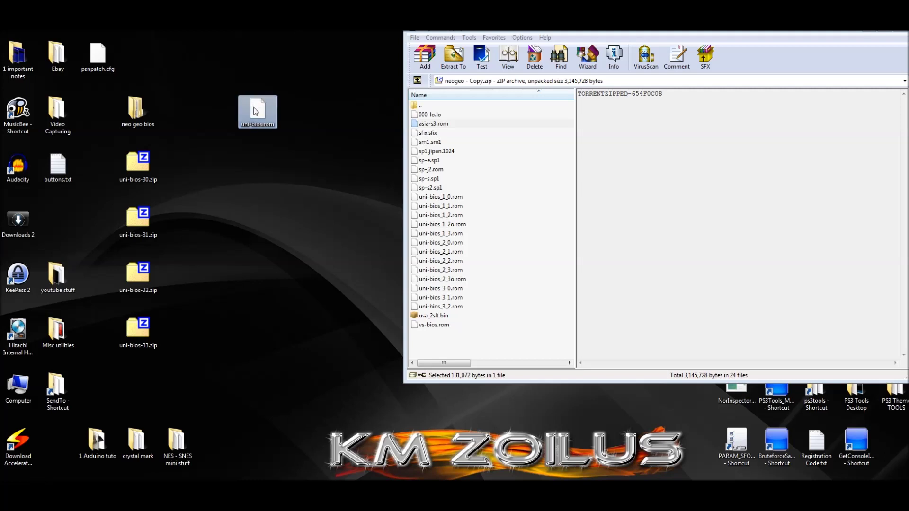
Rename the extracted uni-bios.rom on the desktop as asia-s3.rom using the copied name.
{"action": "right_click", "coordinate": [254, 107]}
{"action": "left_click", "coordinate": [298, 343]}
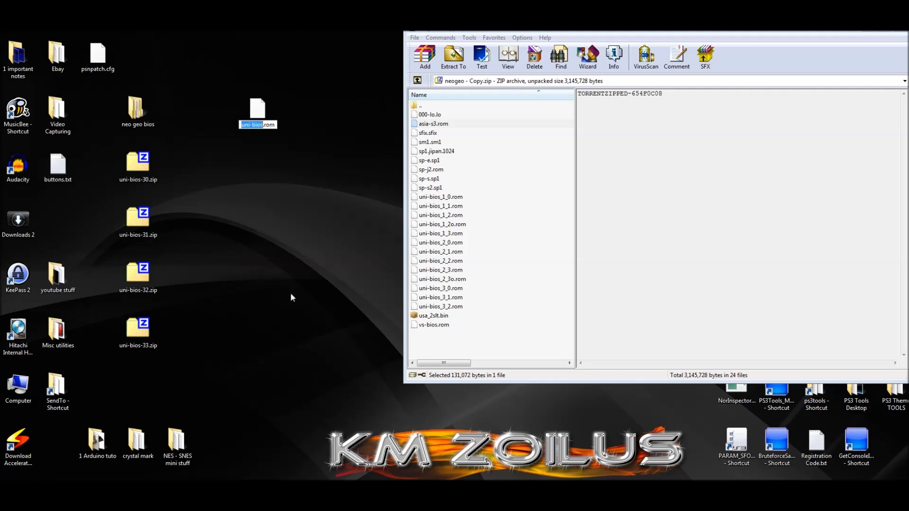
{"action": "key", "text": "BackSpace"}
{"action": "key", "text": "ctrl+v"}
{"action": "key", "text": "Return"}
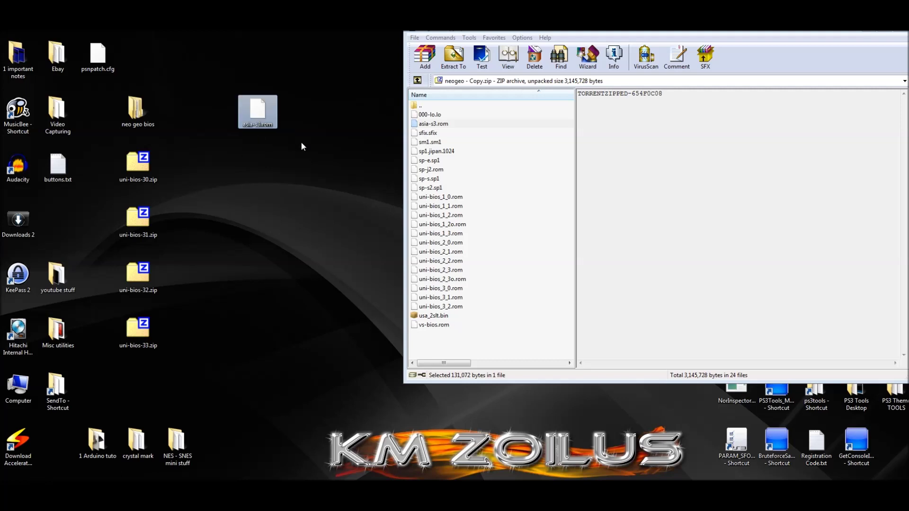
Delete the original asia-s3.rom from neogeo - Copy.zip and add the desktop's asia-s3.rom in its place.
{"action": "left_click", "coordinate": [443, 127]}
{"action": "key", "text": "F2"}
{"action": "key", "text": "BackSpace"}
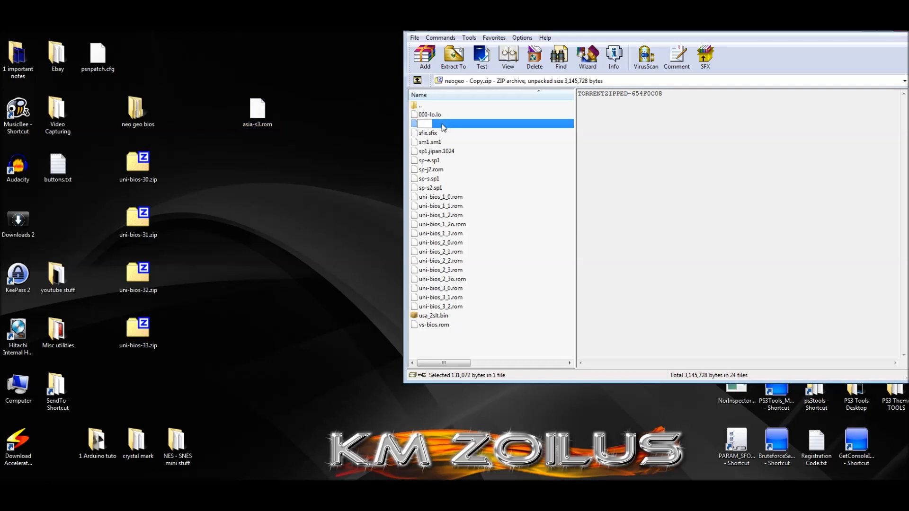
{"action": "key", "text": "ctrl+v"}
{"action": "key", "text": "Return"}
{"action": "key", "text": "Delete"}
{"action": "key", "text": "Return"}
{"action": "left_click_drag", "start_coordinate": [258, 112], "coordinate": [485, 309]}
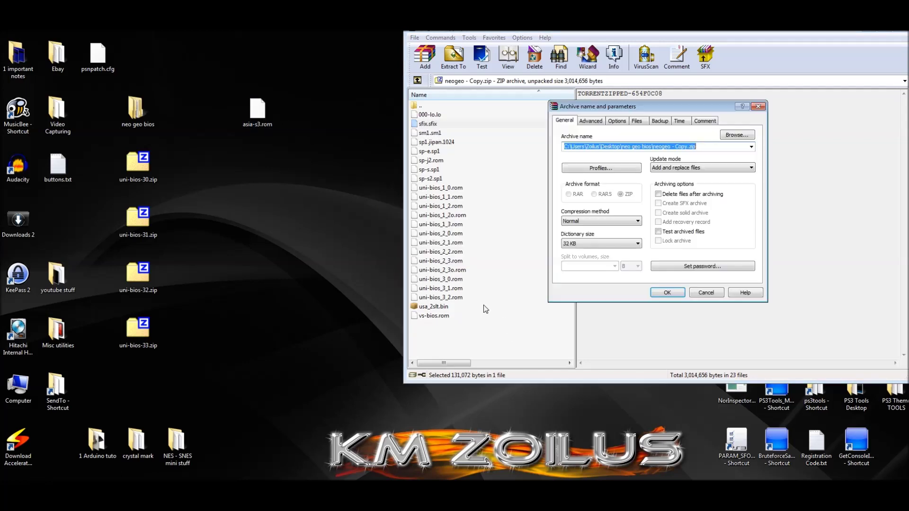
{"action": "left_click", "coordinate": [672, 295]}
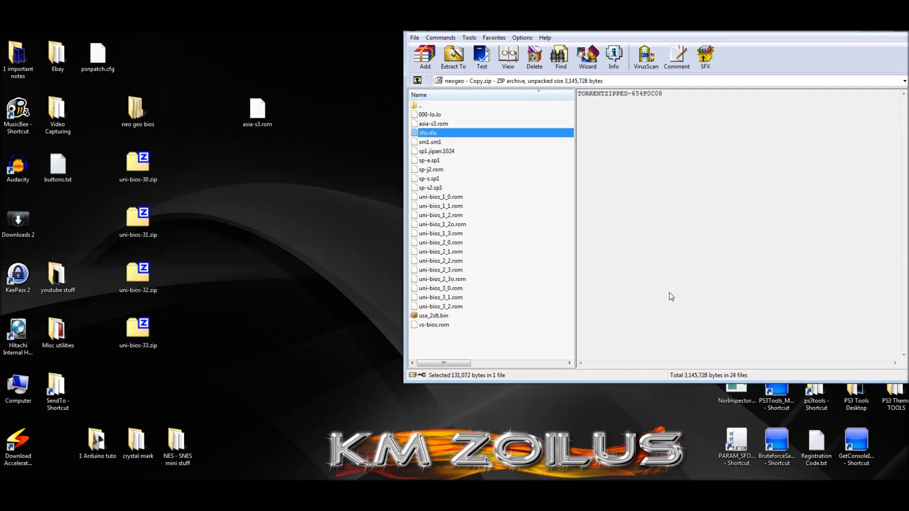
Delete the leftover asia-s3.rom from the desktop and clear the archive window from view.
{"action": "left_click", "coordinate": [255, 116]}
{"action": "key", "text": "Delete"}
{"action": "key", "text": "Return"}
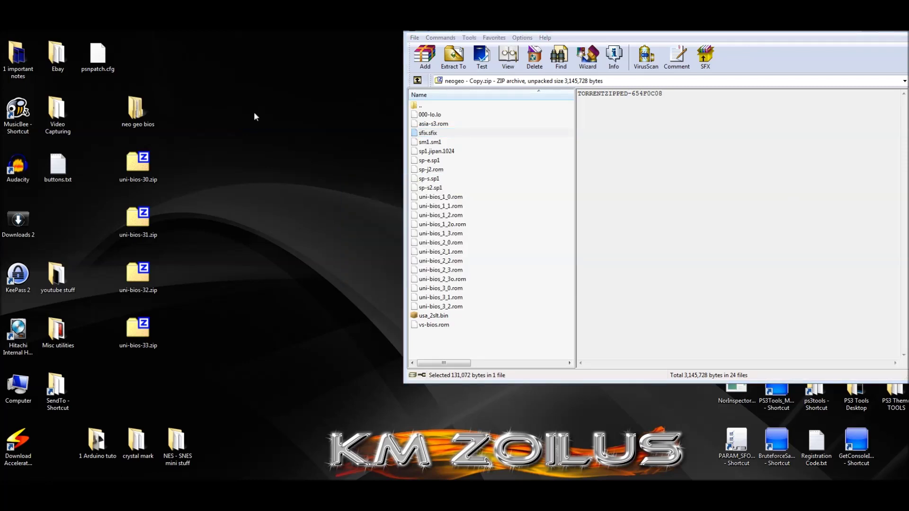
{"action": "left_click", "coordinate": [818, 33]}
{"action": "left_click", "coordinate": [815, 33]}
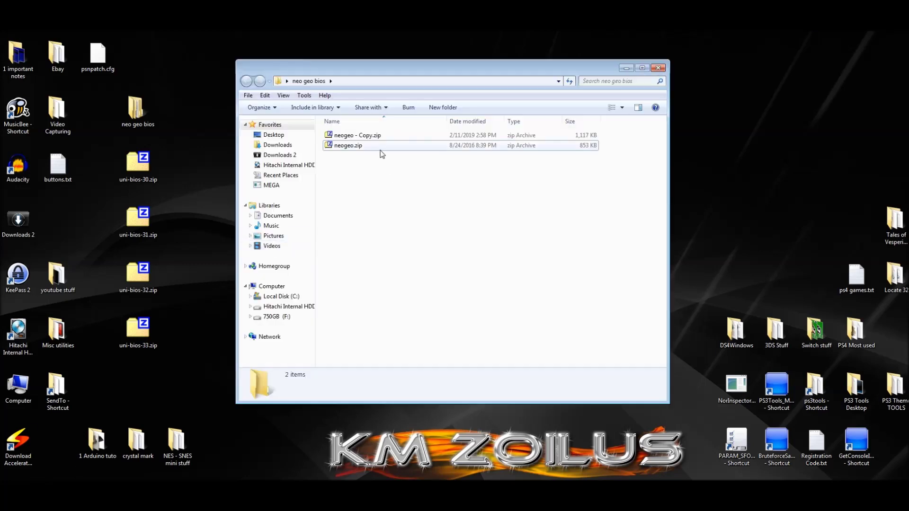
Rename neogeo - Copy.zip in the neo geo bios folder as neogeo - v3.3_multi.zip.
{"action": "left_click", "coordinate": [378, 136]}
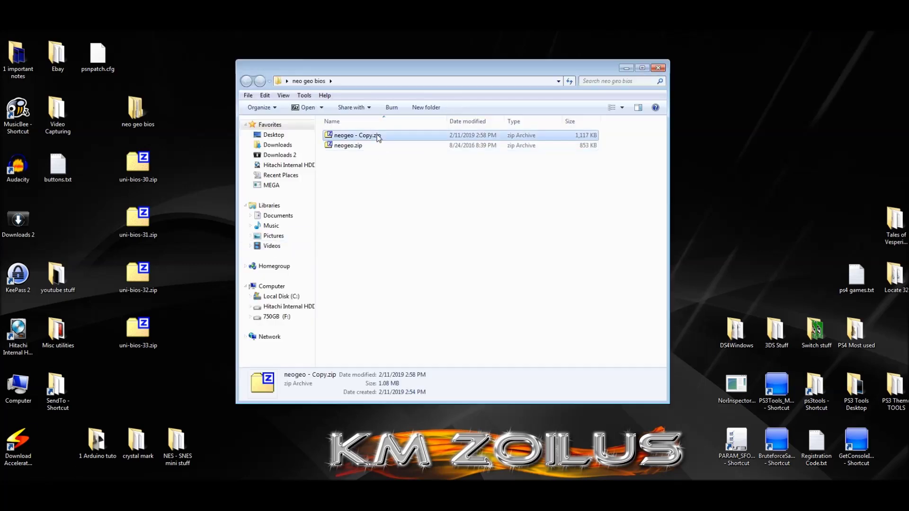
{"action": "left_click", "coordinate": [368, 137]}
{"action": "left_click", "coordinate": [359, 136]}
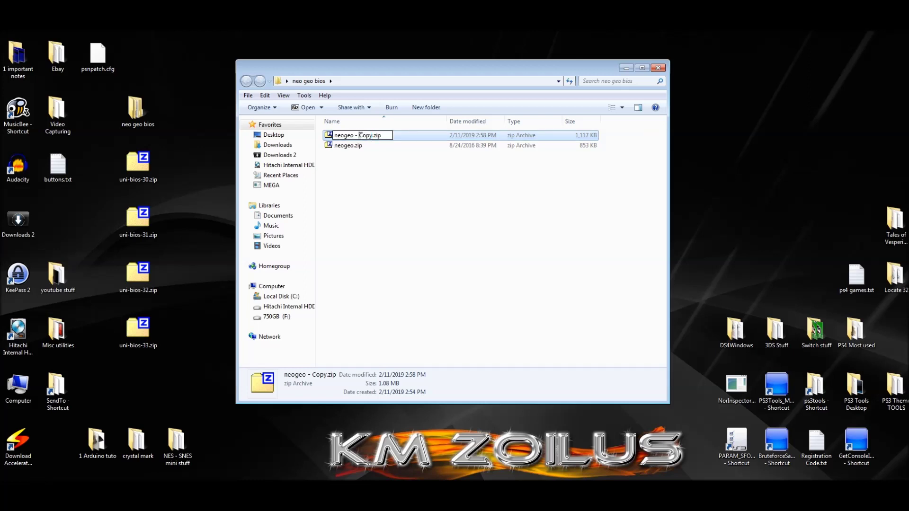
{"action": "key", "text": "Delete"}
{"action": "key", "text": "Delete"}
{"action": "key", "text": "Delete"}
{"action": "key", "text": "Delete"}
{"action": "type", "text": "v3.3_multi"}
{"action": "key", "text": "Return"}
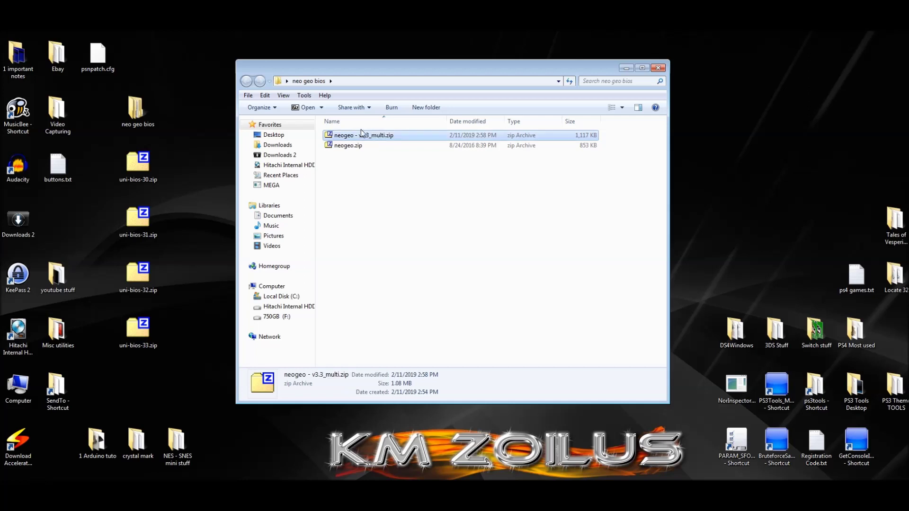
Copy neogeo - v3.3_multi.zip from the neo geo bios folder into the FB Alpha - Arcade Games folder.
{"action": "left_click_drag", "start_coordinate": [408, 71], "coordinate": [644, 71]}
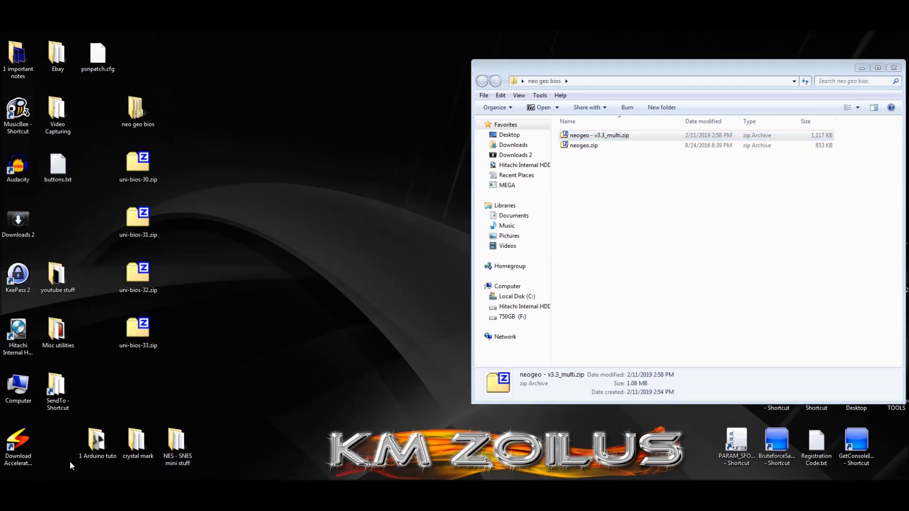
{"action": "left_click_drag", "start_coordinate": [418, 75], "coordinate": [313, 55]}
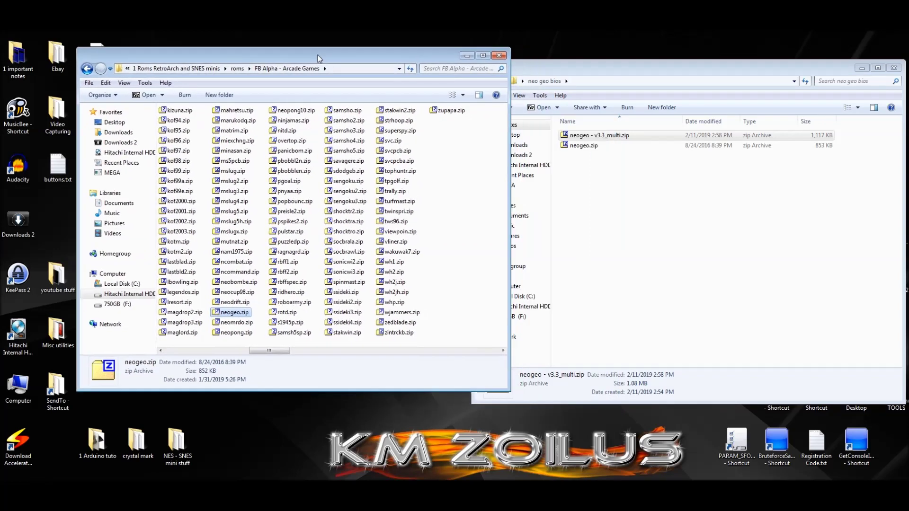
{"action": "left_click", "coordinate": [603, 135]}
{"action": "right_click", "coordinate": [603, 135]}
{"action": "left_click", "coordinate": [635, 351]}
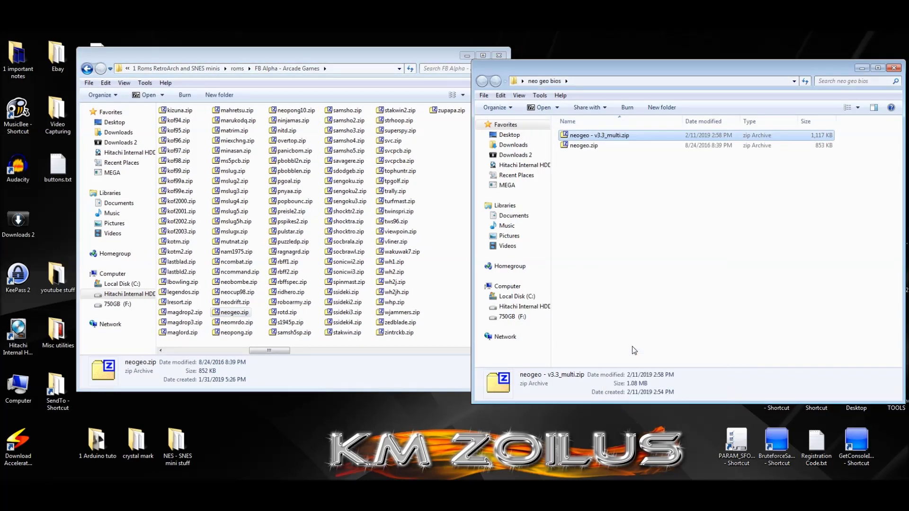
{"action": "left_click", "coordinate": [441, 329]}
{"action": "right_click", "coordinate": [455, 326]}
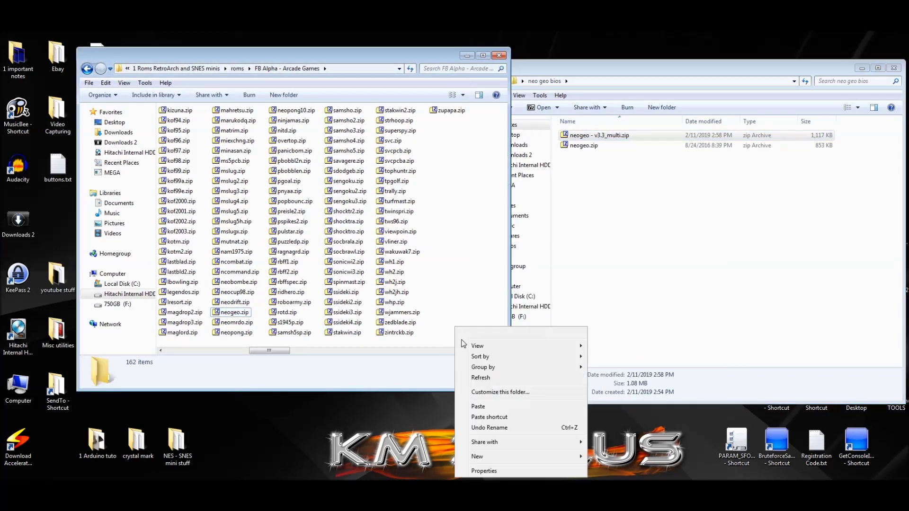
{"action": "left_click", "coordinate": [481, 406]}
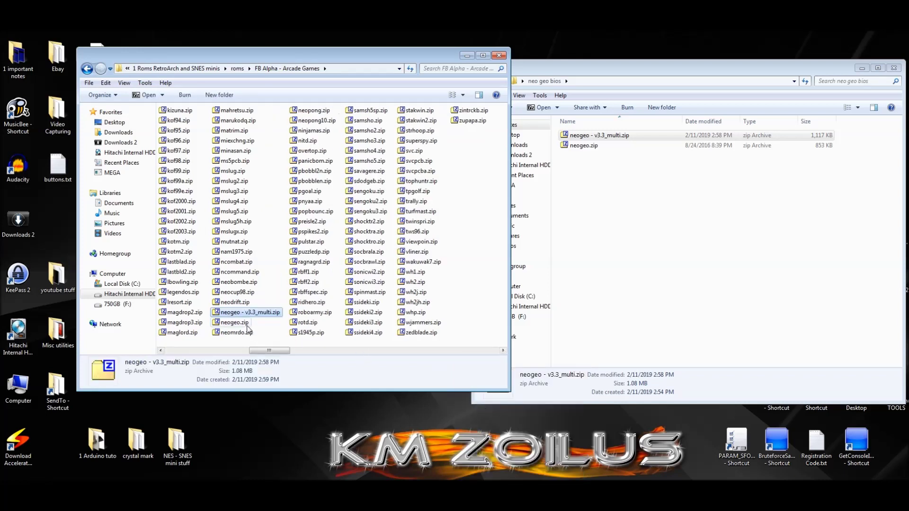
Delete the old neogeo.zip from the FB Alpha - Arcade Games folder.
{"action": "left_click", "coordinate": [231, 323]}
{"action": "key", "text": "Delete"}
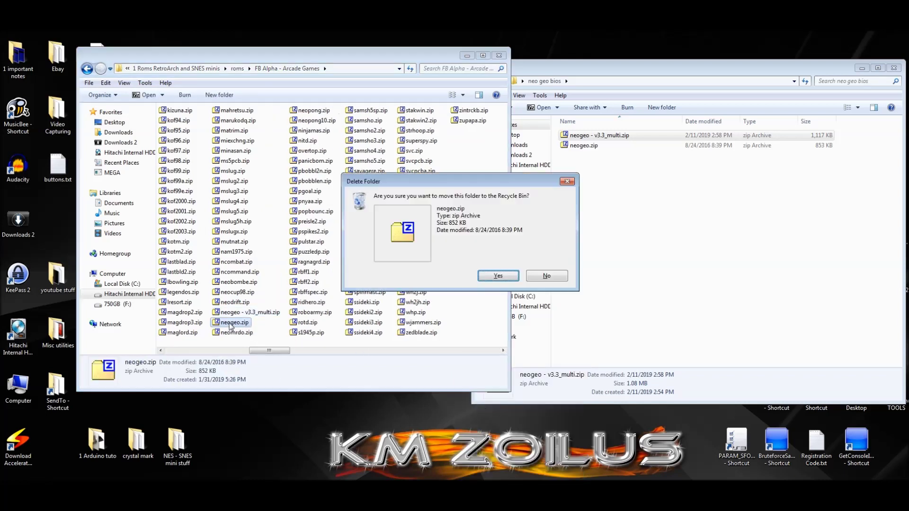
{"action": "key", "text": "Return"}
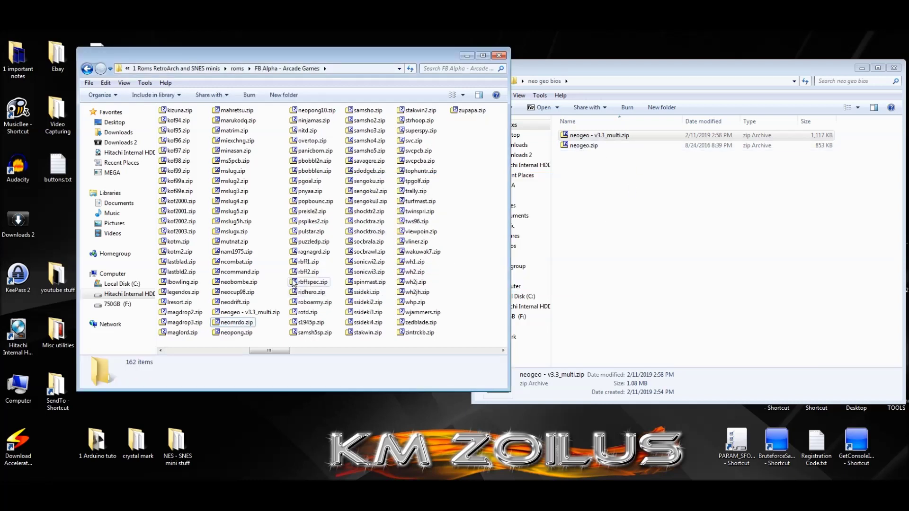
Rename neogeo - v3.3_multi.zip in the FB Alpha - Arcade Games folder as neogeo.zip.
{"action": "left_click", "coordinate": [241, 315]}
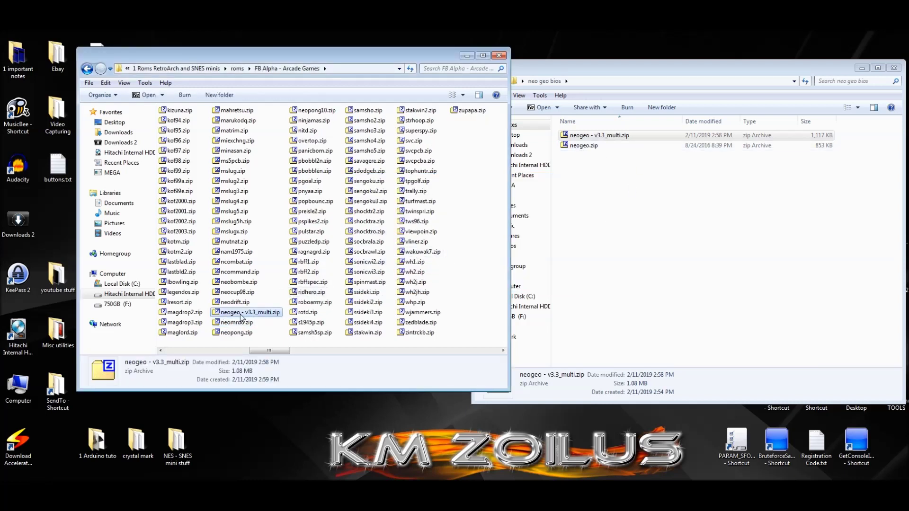
{"action": "left_click", "coordinate": [241, 315]}
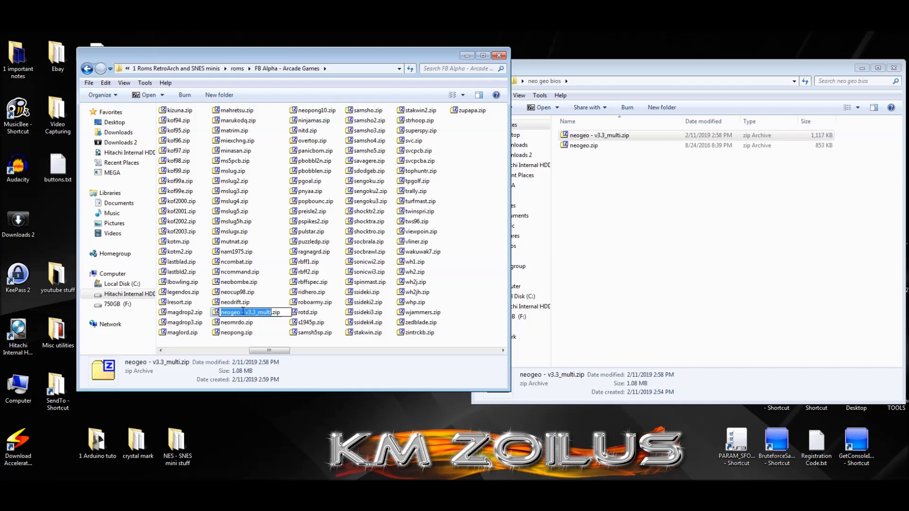
{"action": "left_click", "coordinate": [241, 312]}
{"action": "key", "text": "Delete"}
{"action": "key", "text": "Delete"}
{"action": "key", "text": "Delete"}
{"action": "key", "text": "Delete"}
{"action": "key", "text": "Delete"}
{"action": "key", "text": "Delete"}
{"action": "key", "text": "Delete"}
{"action": "key", "text": "Delete"}
{"action": "key", "text": "Delete"}
{"action": "key", "text": "Delete"}
{"action": "key", "text": "Delete"}
{"action": "key", "text": "Delete"}
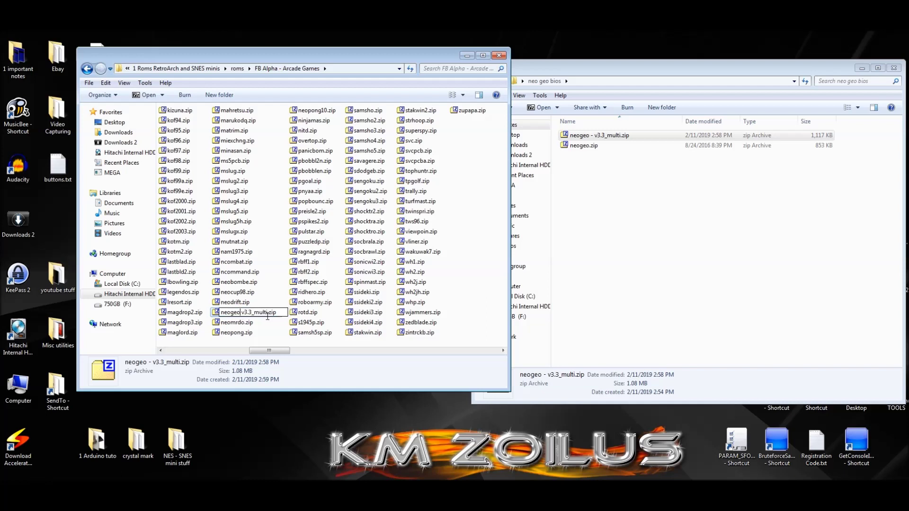
{"action": "key", "text": "Delete"}
{"action": "key", "text": "Return"}
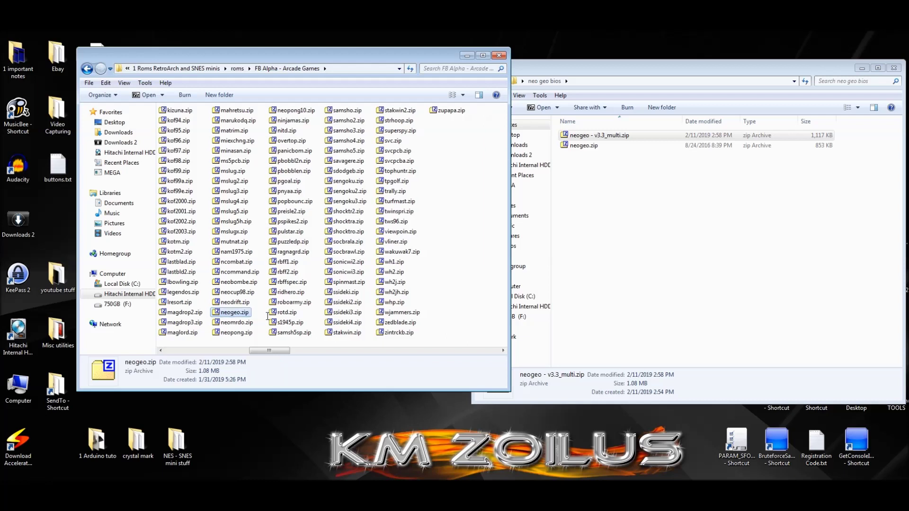
Minimize both folder windows, switch to RetroArch and go to the FB Alpha - Arcade Games playlist.
{"action": "left_click", "coordinate": [467, 55]}
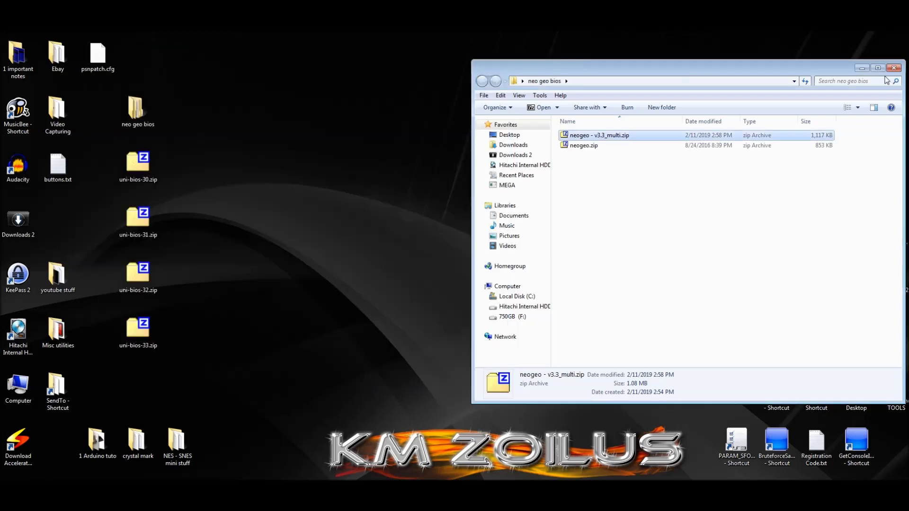
{"action": "left_click", "coordinate": [859, 69]}
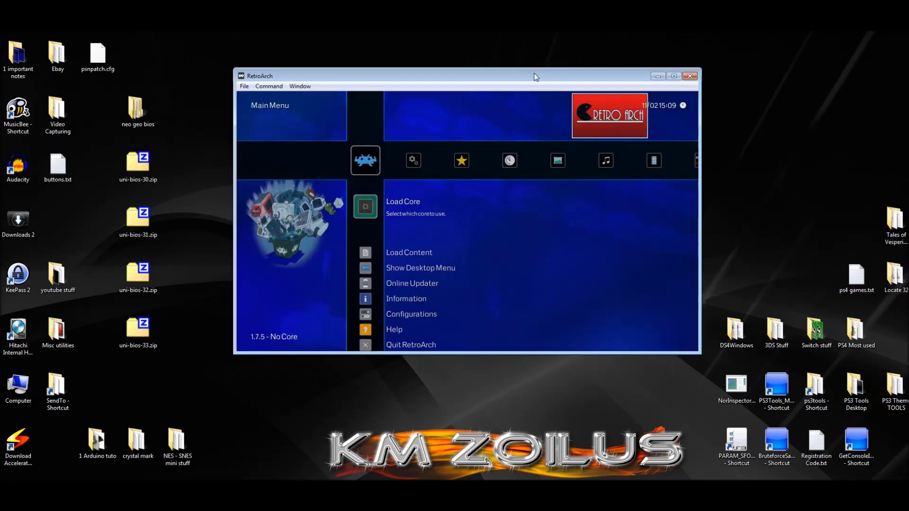
{"action": "key", "text": "Right"}
{"action": "key", "text": "Right"}
{"action": "key", "text": "Right"}
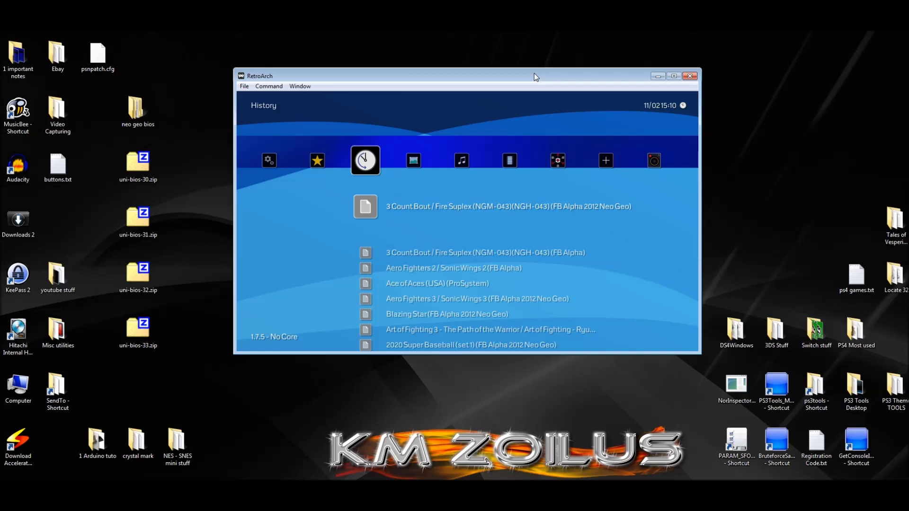
{"action": "key", "text": "Right"}
{"action": "key", "text": "Right"}
{"action": "key", "text": "Right"}
{"action": "key", "text": "Right"}
{"action": "key", "text": "Right"}
{"action": "key", "text": "Right"}
{"action": "key", "text": "Right"}
{"action": "key", "text": "Right"}
{"action": "key", "text": "Right"}
{"action": "key", "text": "Right"}
{"action": "key", "text": "Right"}
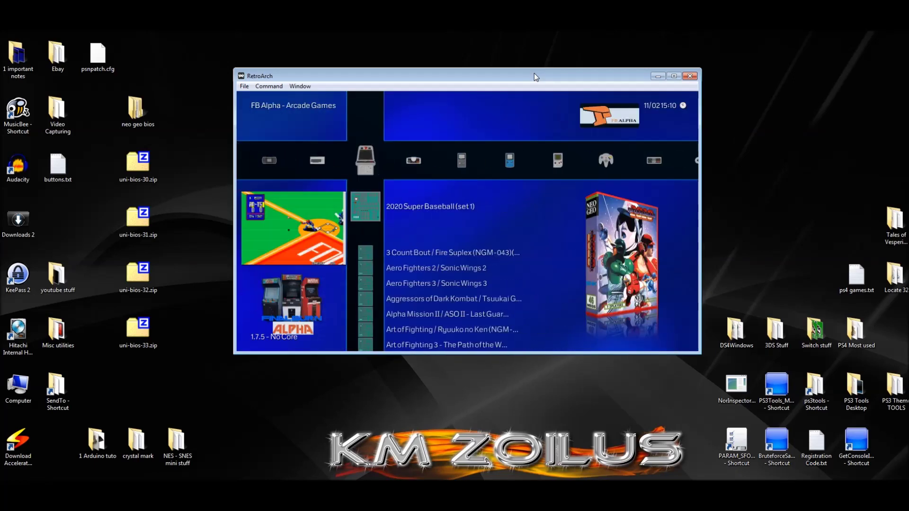
Run 3 Count Bout / Fire Suplex from the FB Alpha - Arcade Games playlist.
{"action": "key", "text": "Down"}
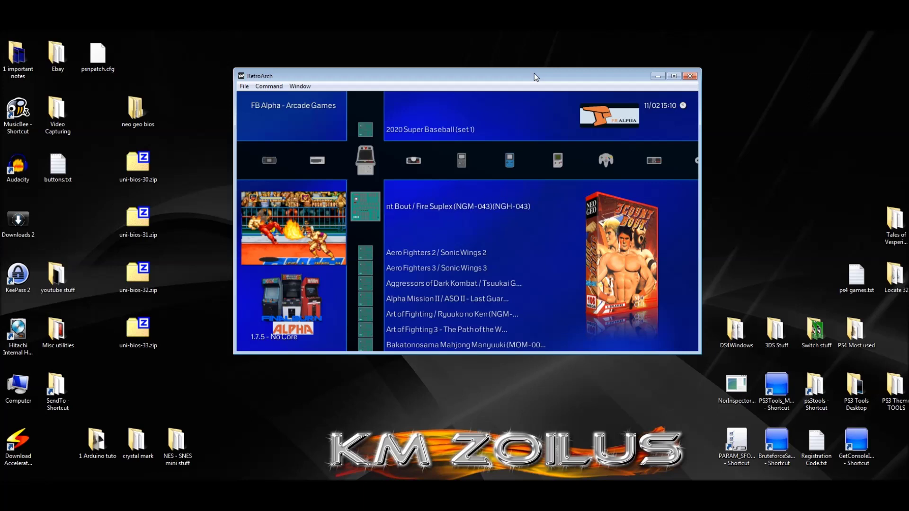
{"action": "key", "text": "Return"}
{"action": "key", "text": "Return"}
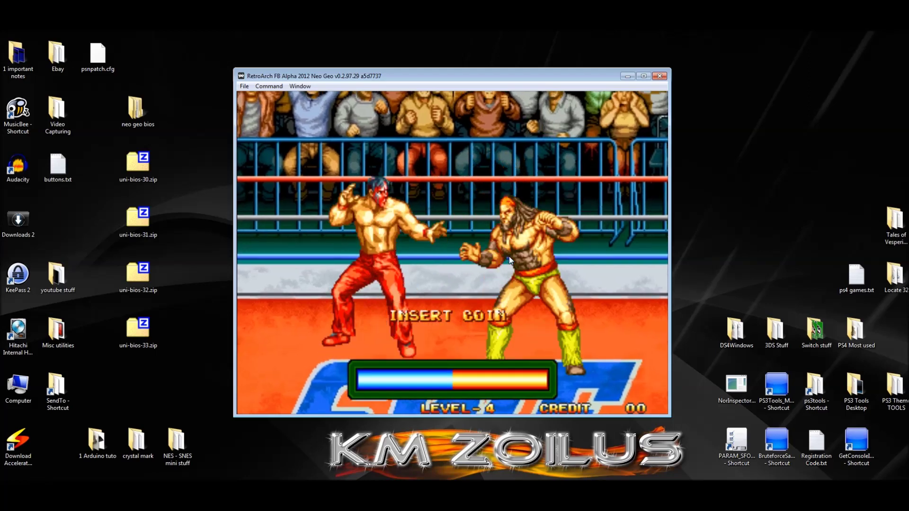
Restart or close out of the running 3 Count Bout game and return to the FB Alpha - Arcade Games playlist.
{"action": "key", "text": "F1"}
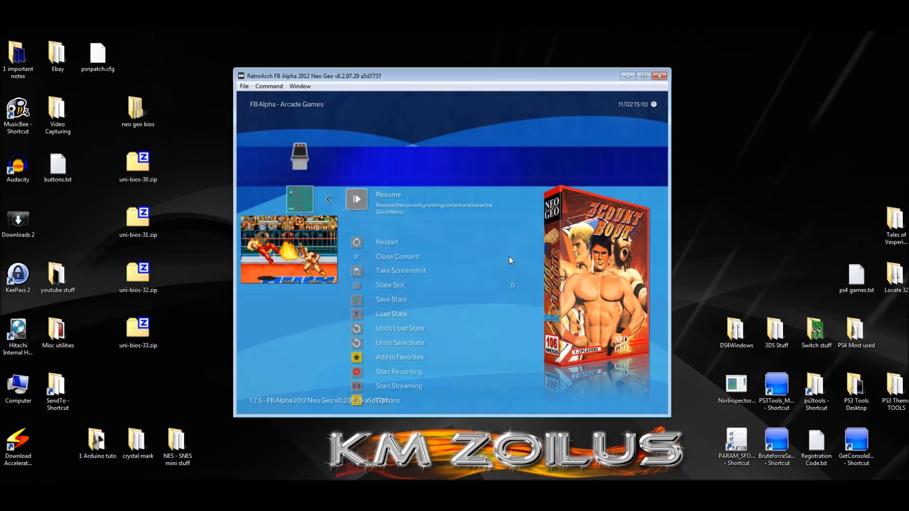
{"action": "key", "text": "Down"}
{"action": "key", "text": "Return"}
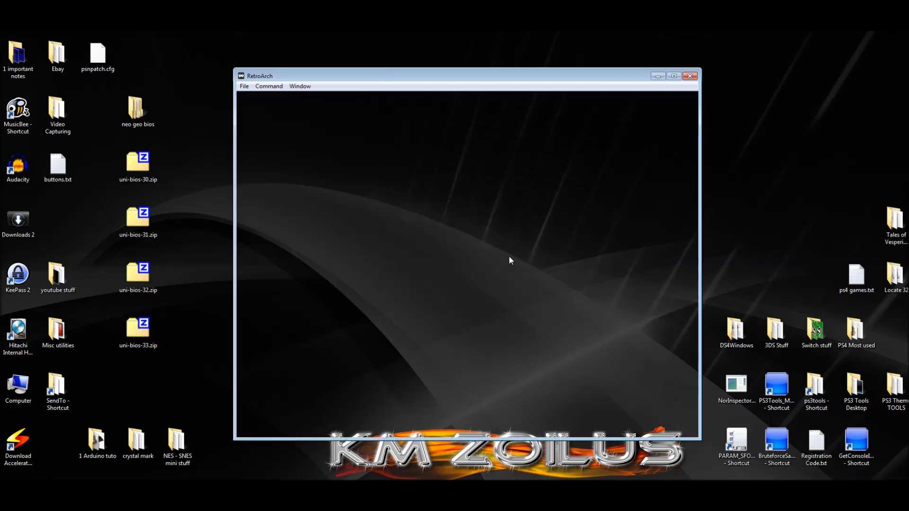
{"action": "key", "text": "BackSpace"}
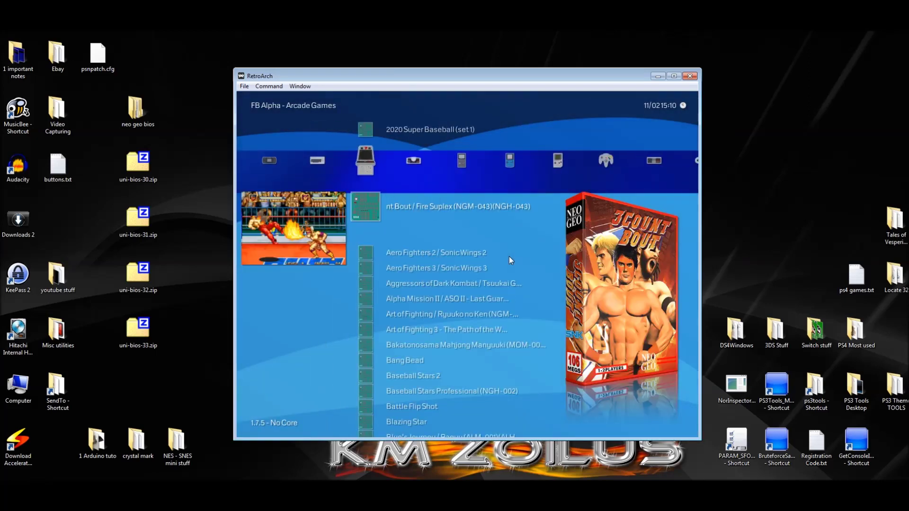
Run the 3 Count Bout / Fire Suplex entry that uses the FB Alpha core from the History list.
{"action": "key", "text": "Left"}
{"action": "key", "text": "Left"}
{"action": "key", "text": "Left"}
{"action": "key", "text": "Left"}
{"action": "key", "text": "Left"}
{"action": "key", "text": "Left"}
{"action": "key", "text": "Left"}
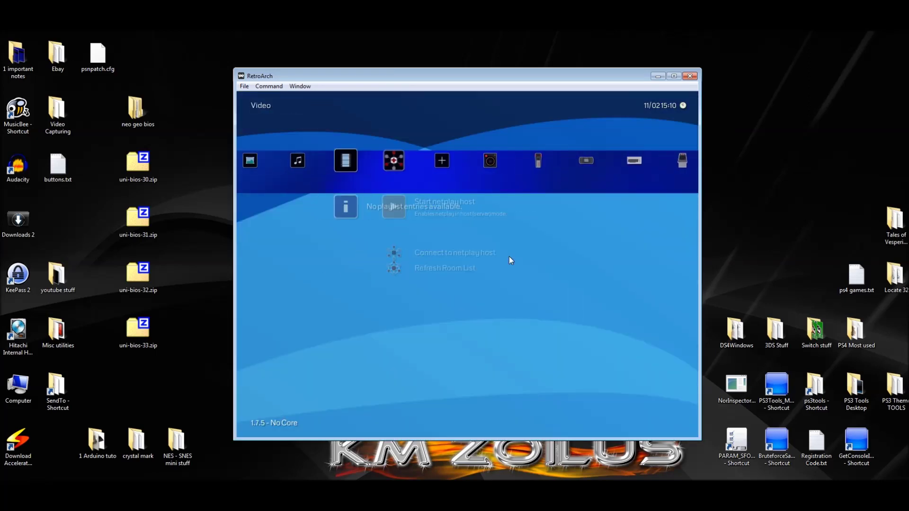
{"action": "key", "text": "Left"}
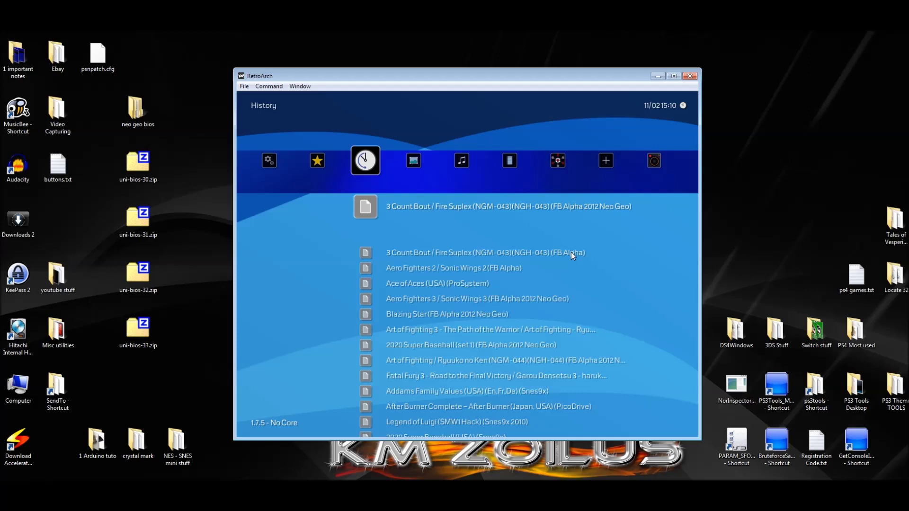
{"action": "key", "text": "Down"}
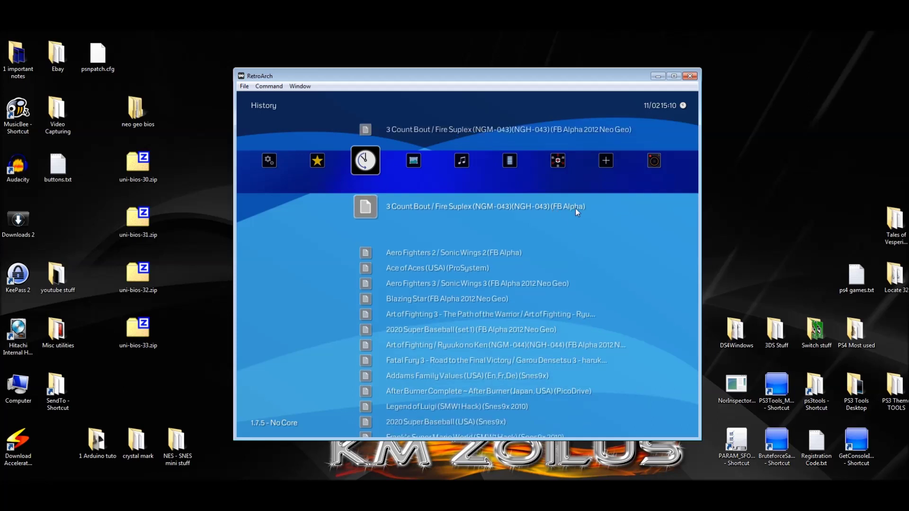
{"action": "key", "text": "Return"}
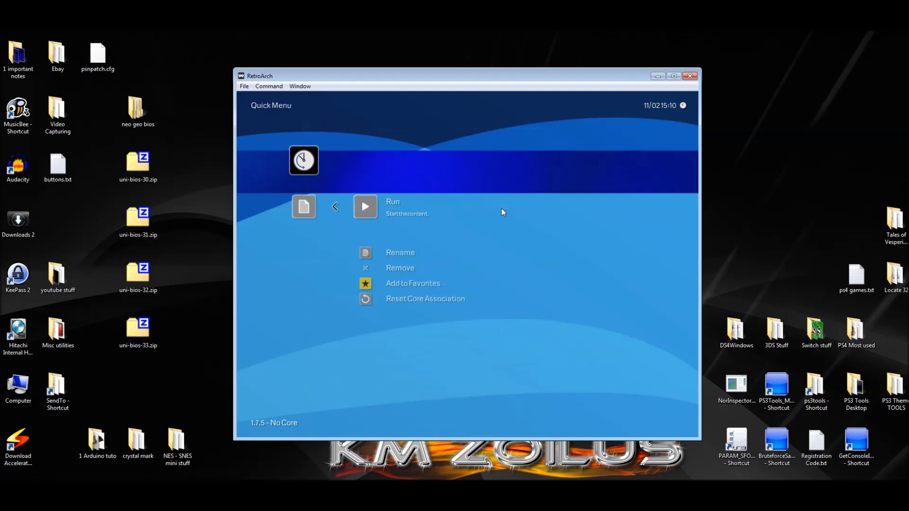
{"action": "key", "text": "Return"}
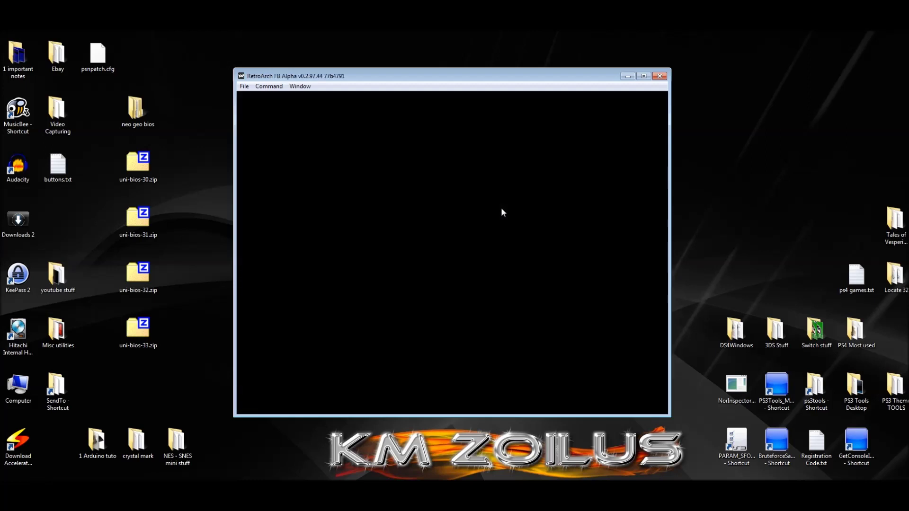